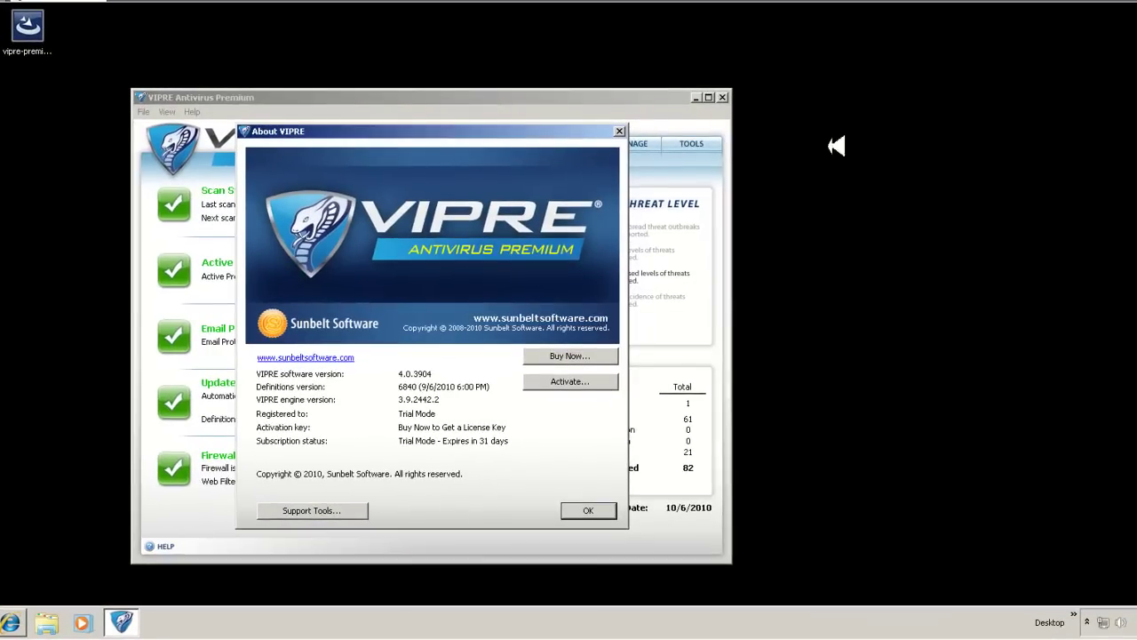
Move the About VIPRE dialog aside, then close it with OK
drag(438, 130, 956, 137)
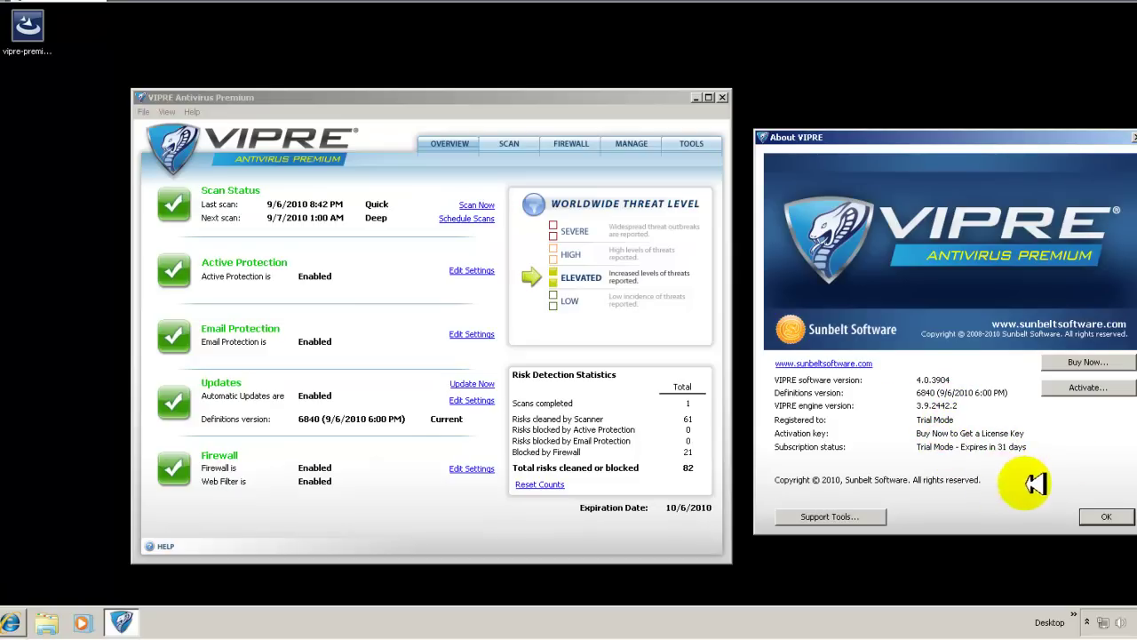
click(1110, 518)
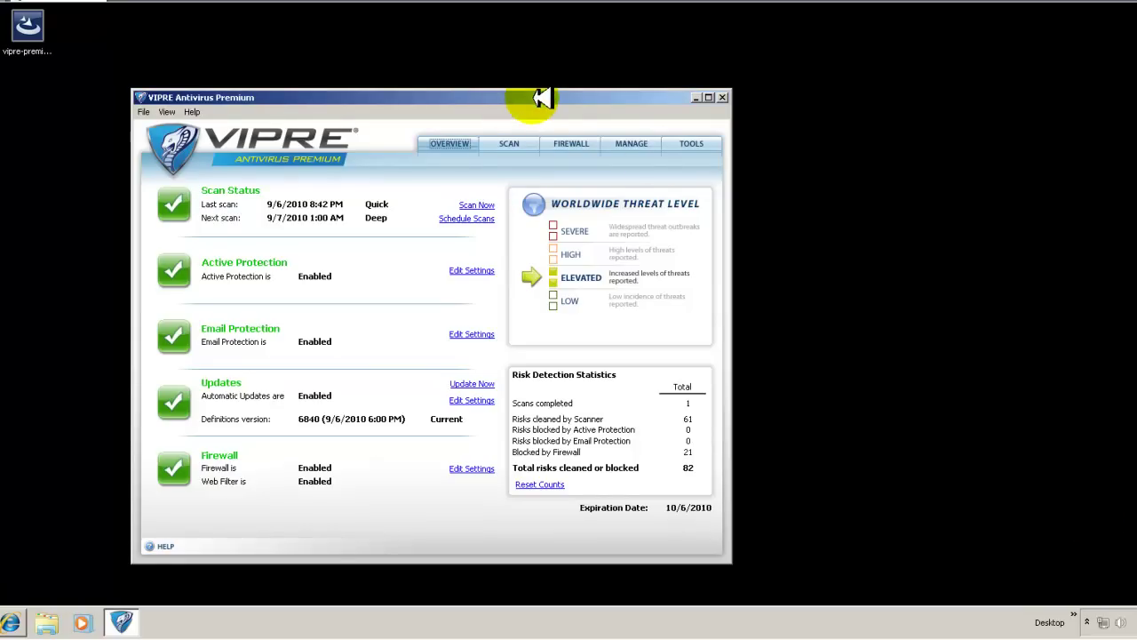
Shift the main window slightly right and show the SCAN tab's Quick, Deep System and Custom choices
drag(542, 98, 637, 88)
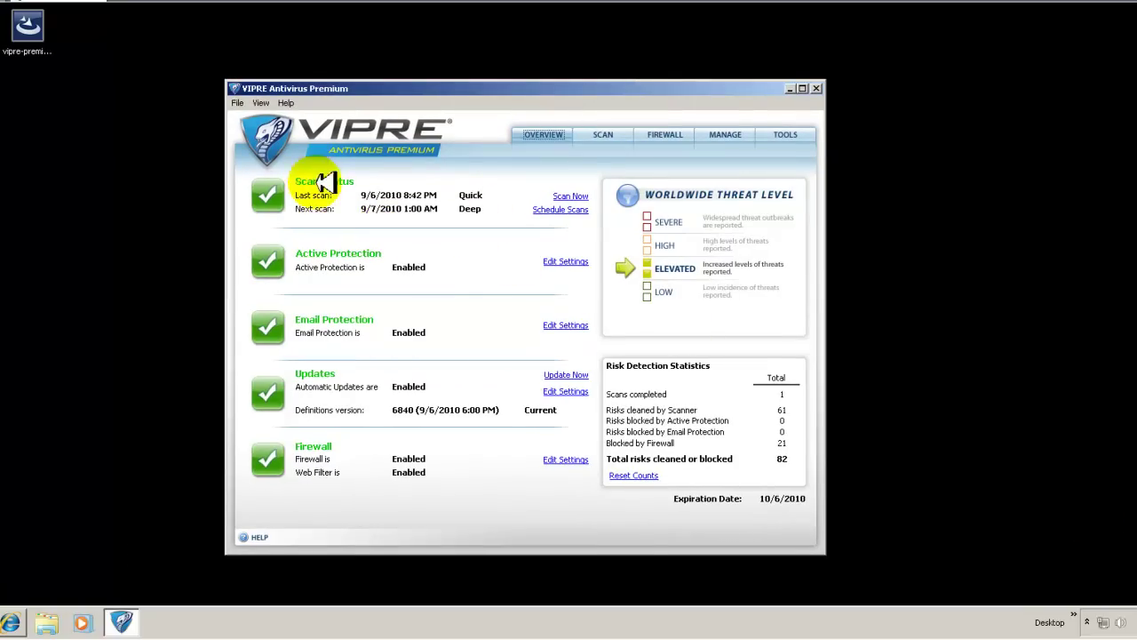
drag(472, 92, 546, 89)
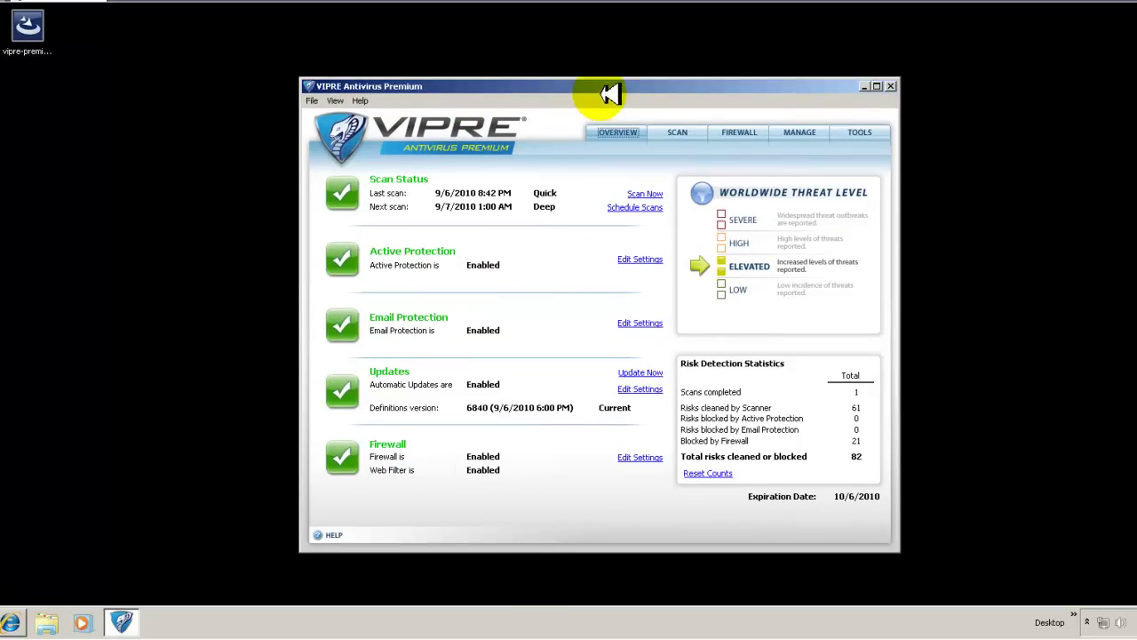
drag(624, 84, 615, 93)
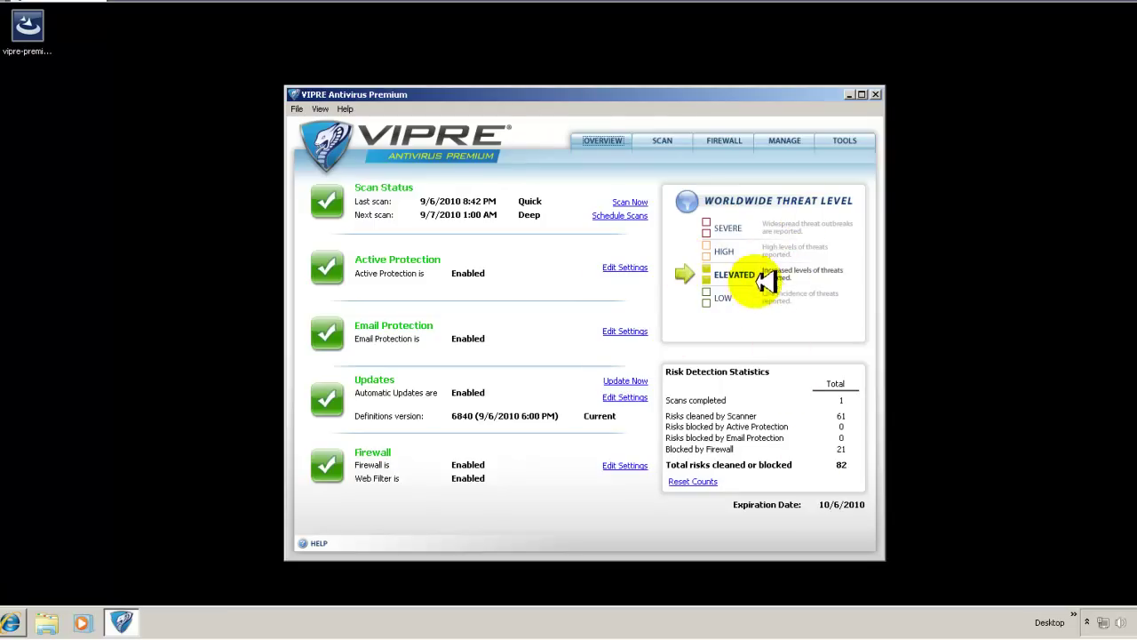
click(662, 142)
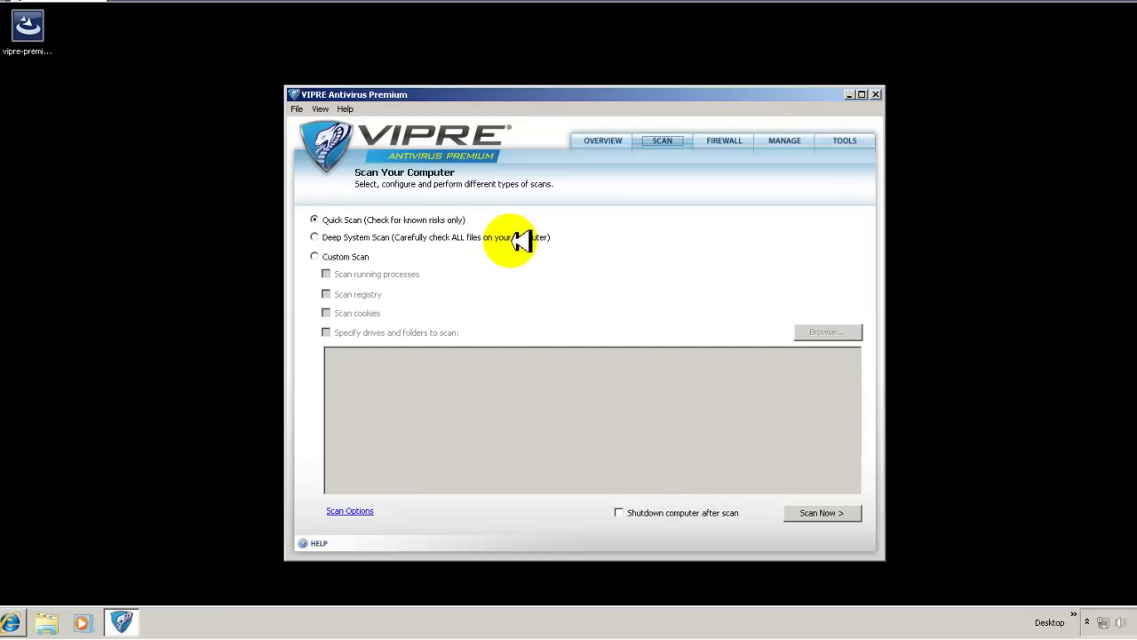
click(360, 257)
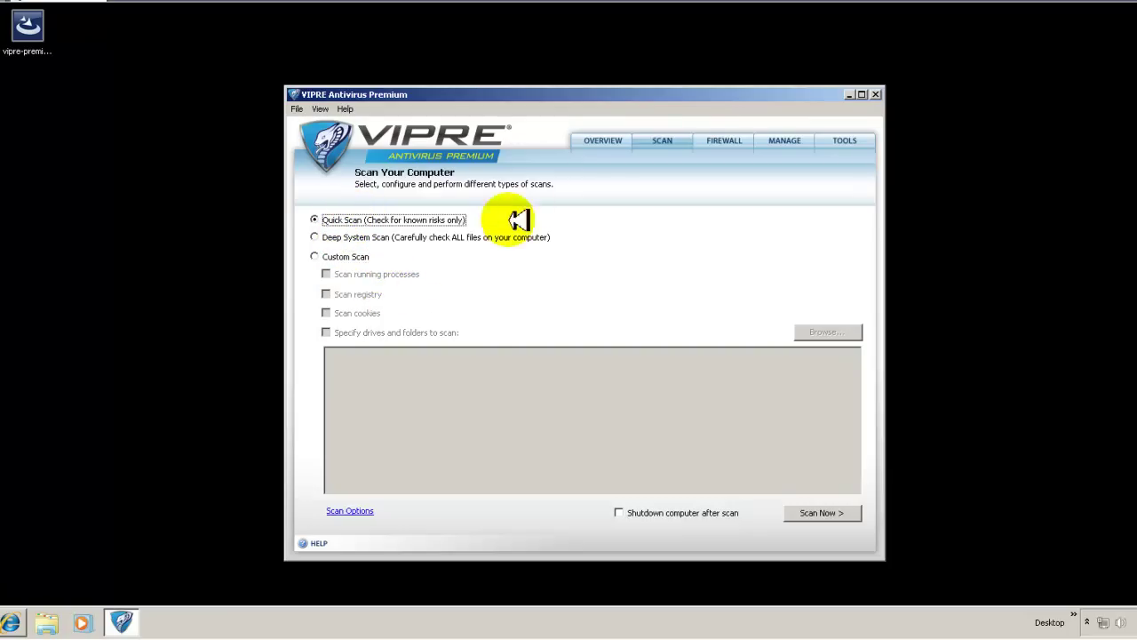
On the FIREWALL tab, open its Settings dialog via View Settings
click(708, 142)
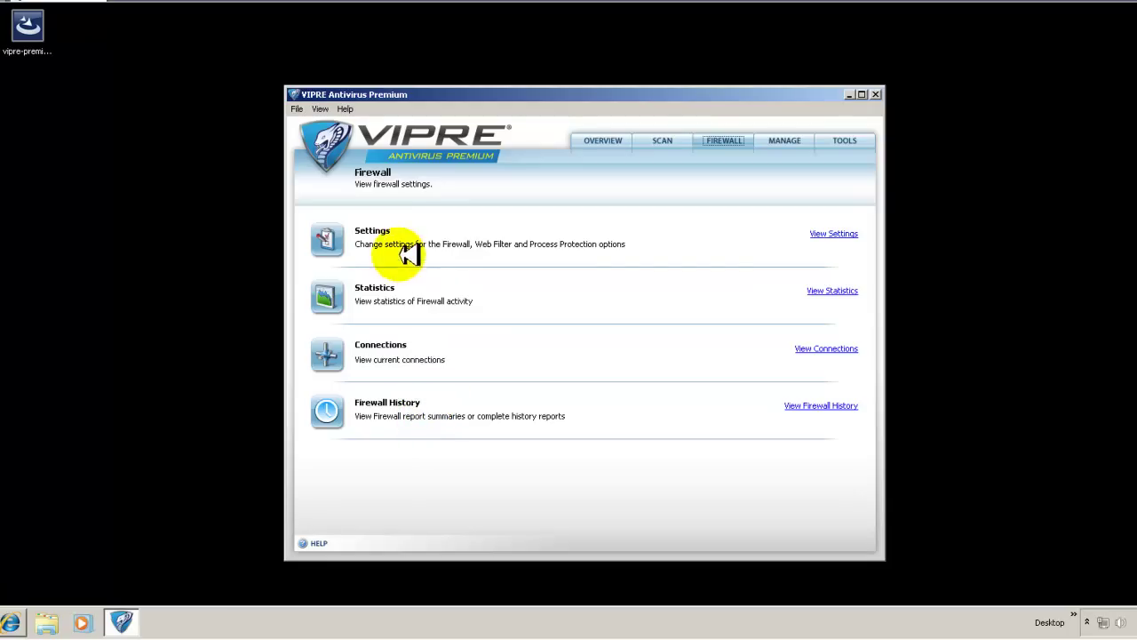
click(840, 233)
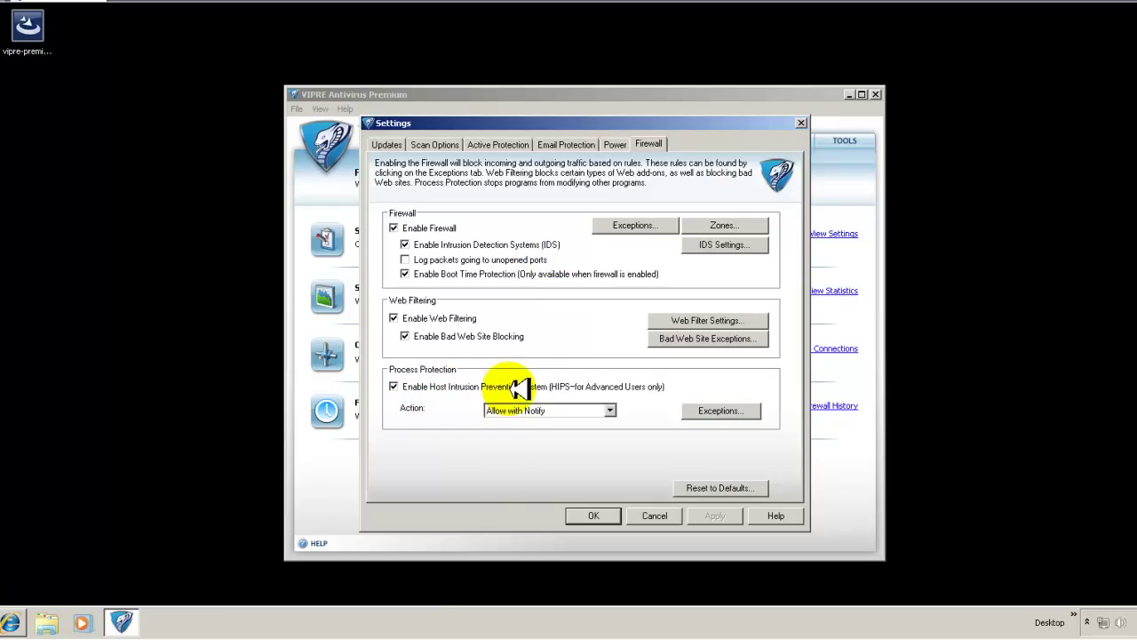
Set the process protection action to Allow with Notify and apply it
click(612, 410)
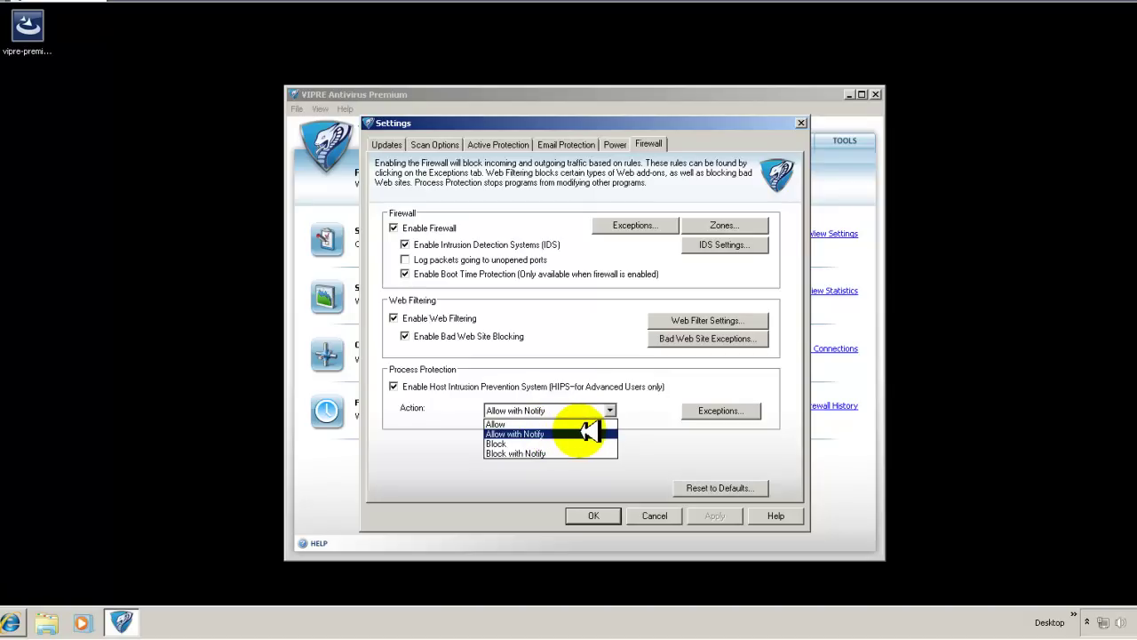
click(589, 432)
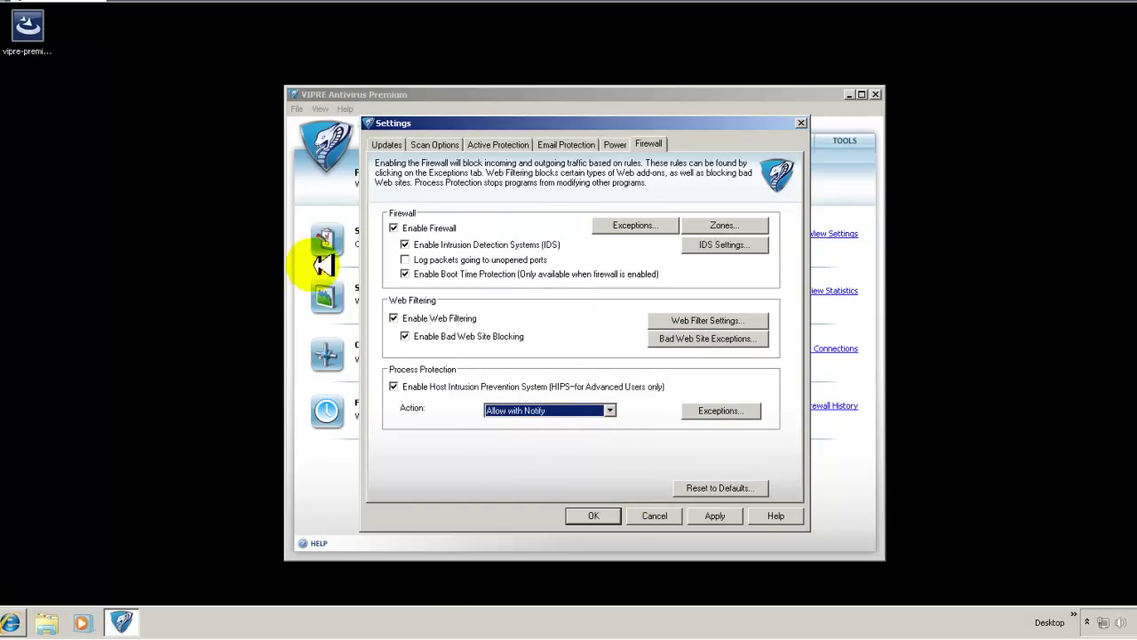
click(719, 516)
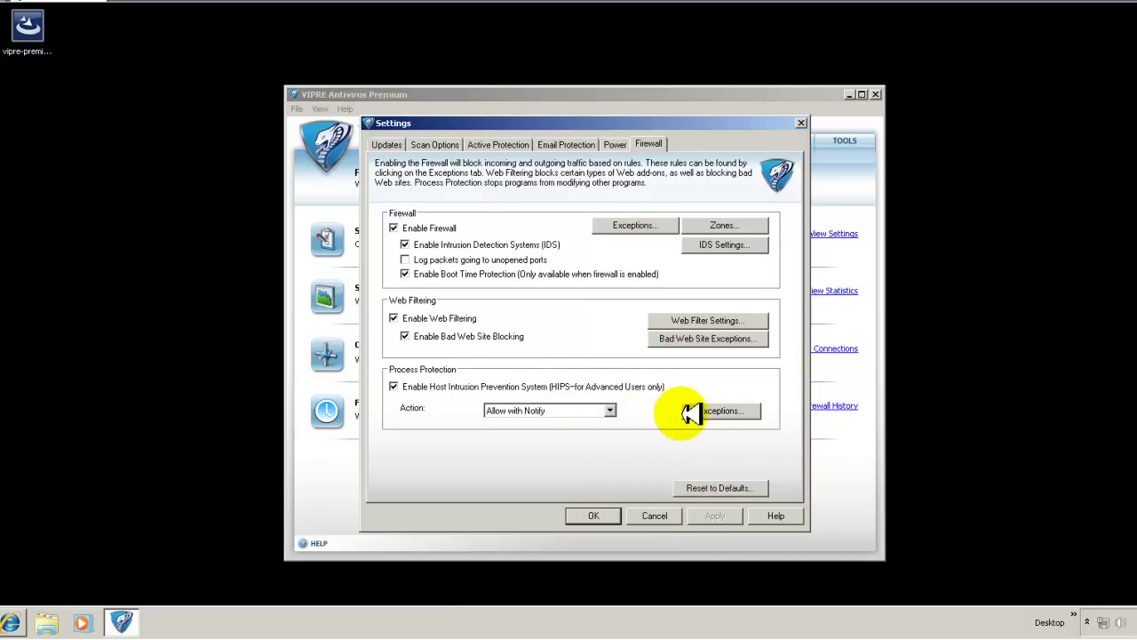
Review the HIPS exceptions list, then move the Settings dialog aside and close it
click(717, 410)
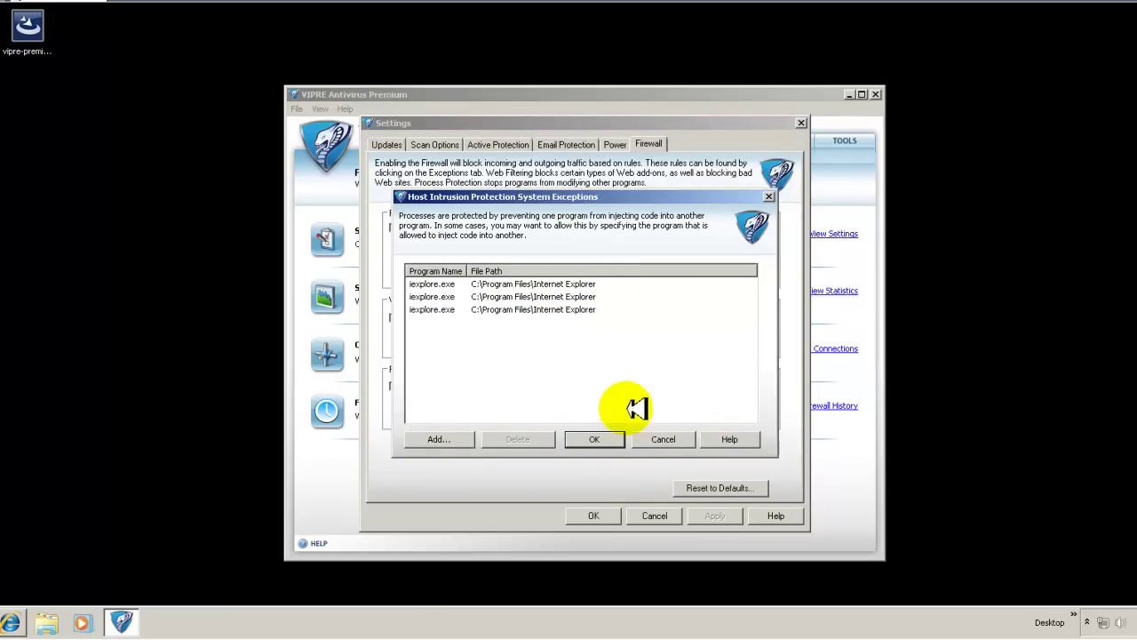
click(595, 439)
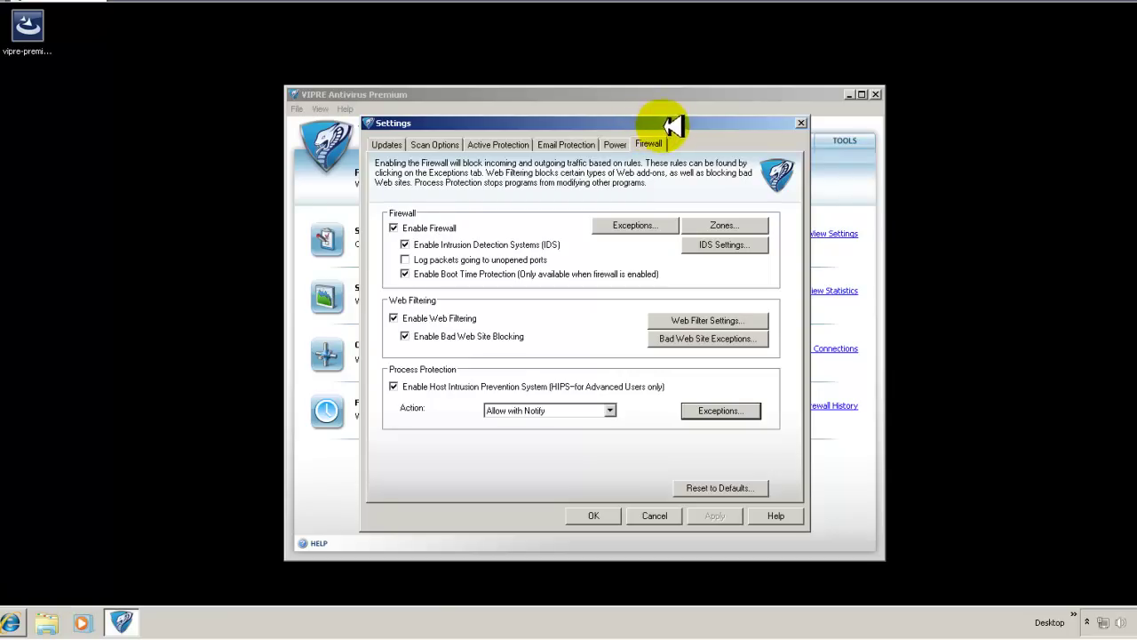
drag(675, 122, 979, 129)
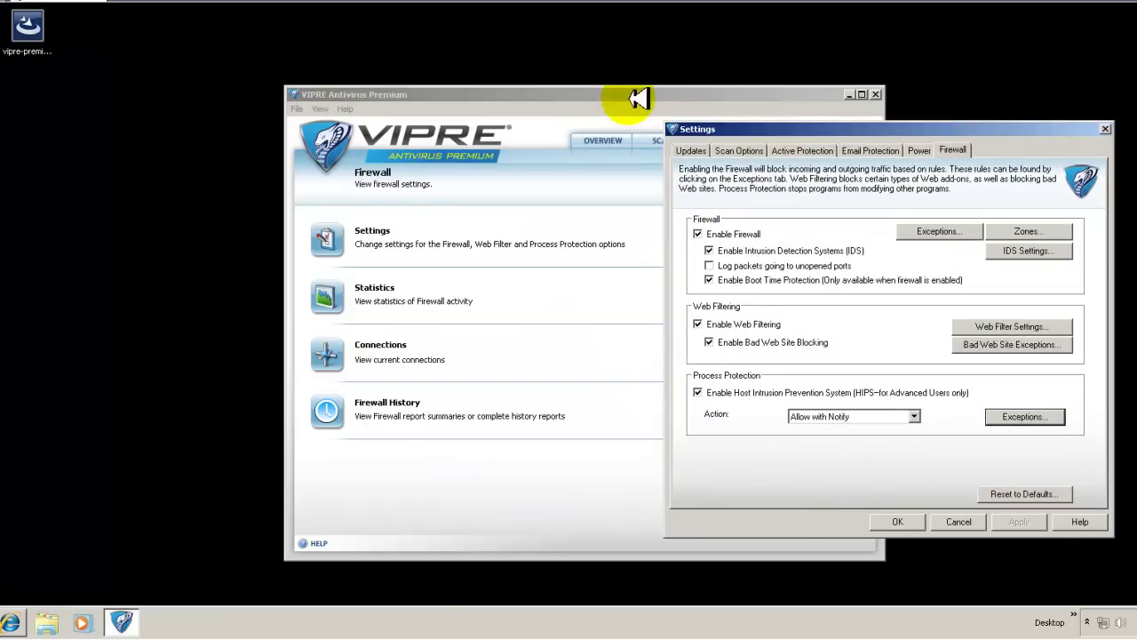
click(556, 103)
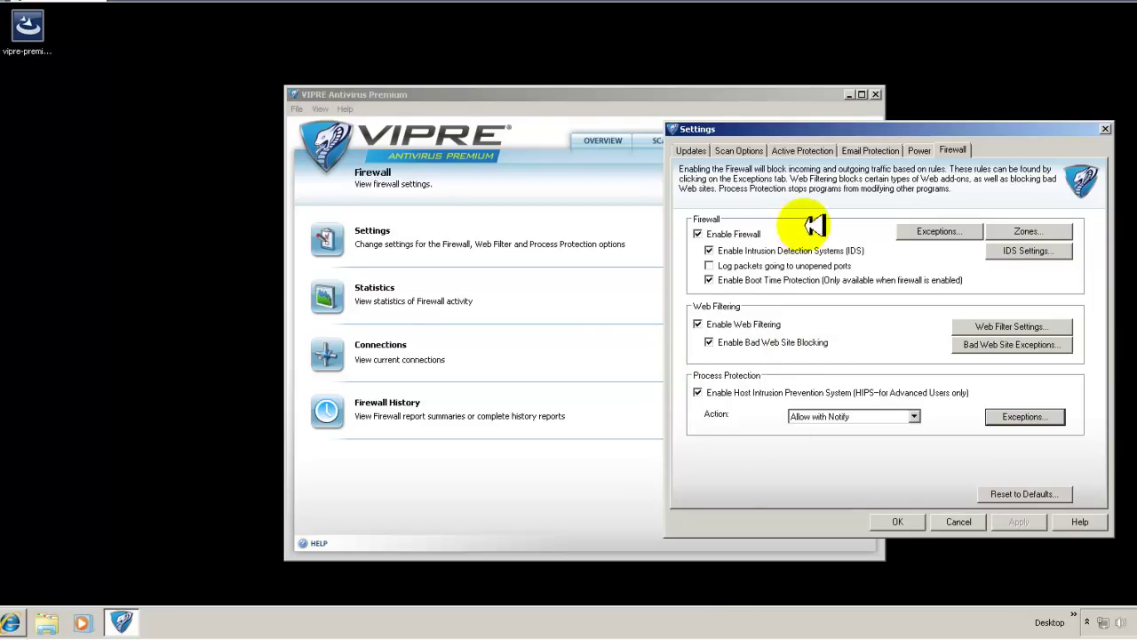
click(1106, 129)
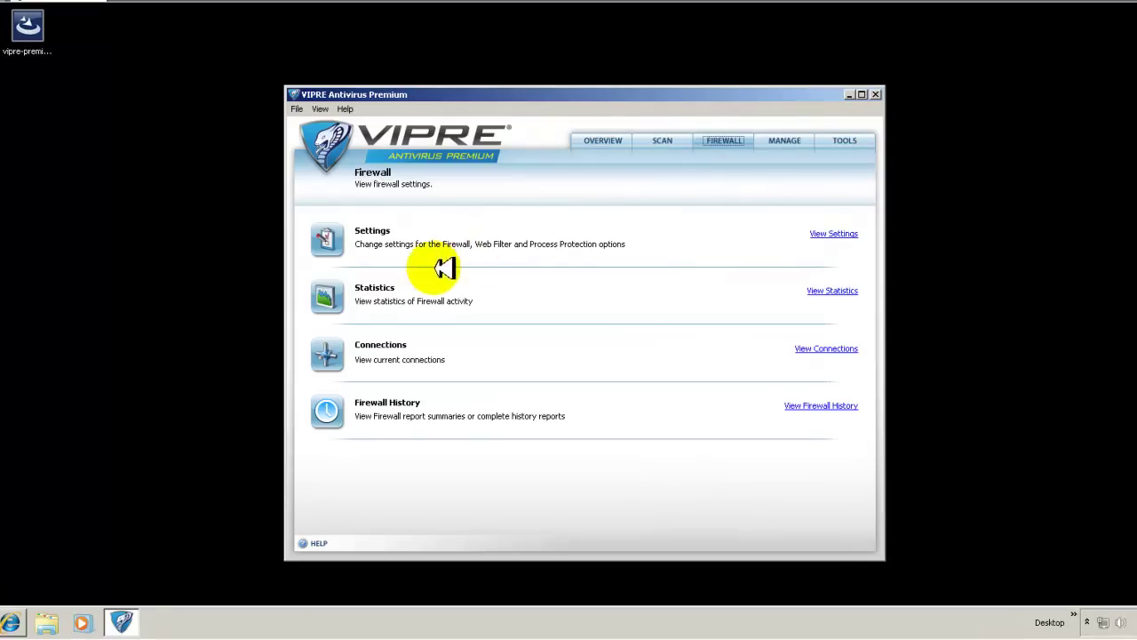
In firewall statistics, leave the period unchanged, reset all counters, then go back
click(835, 291)
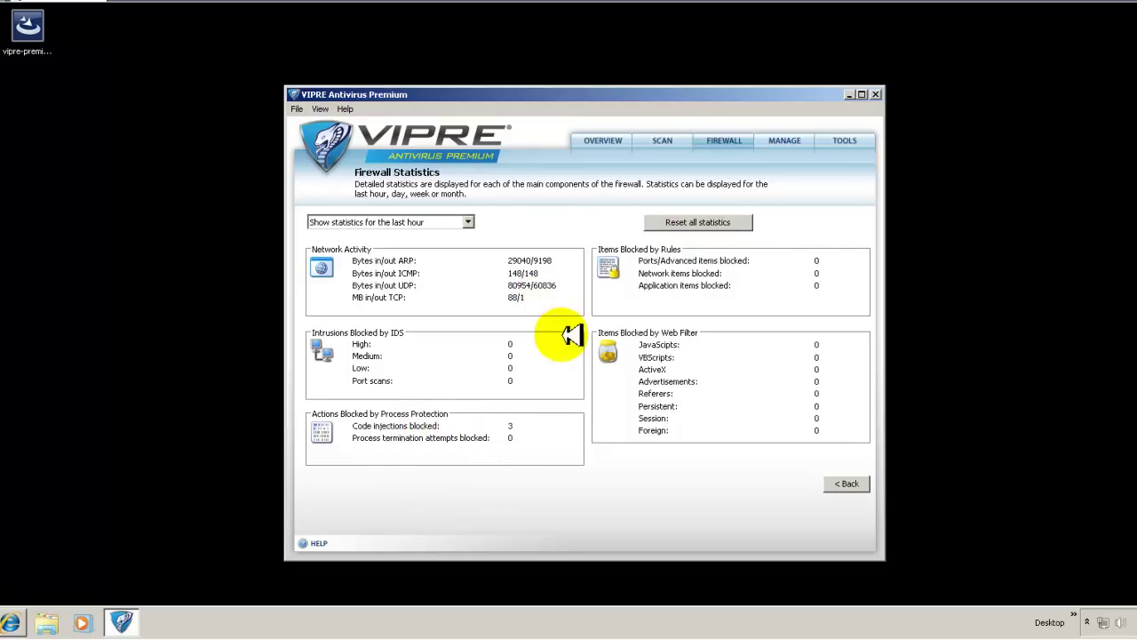
click(476, 221)
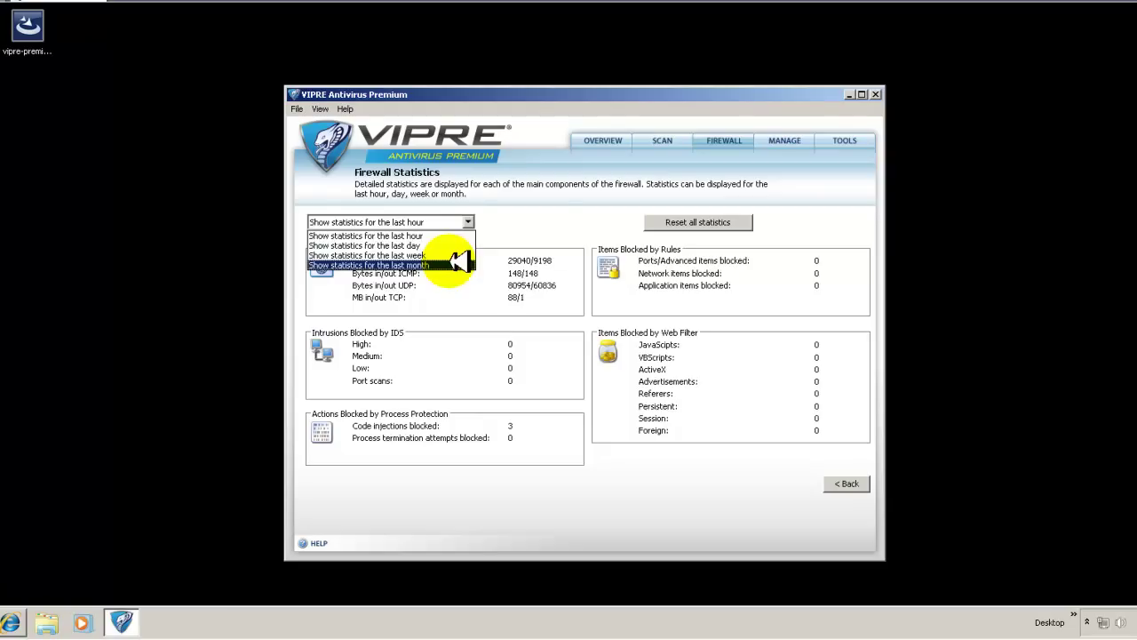
click(566, 227)
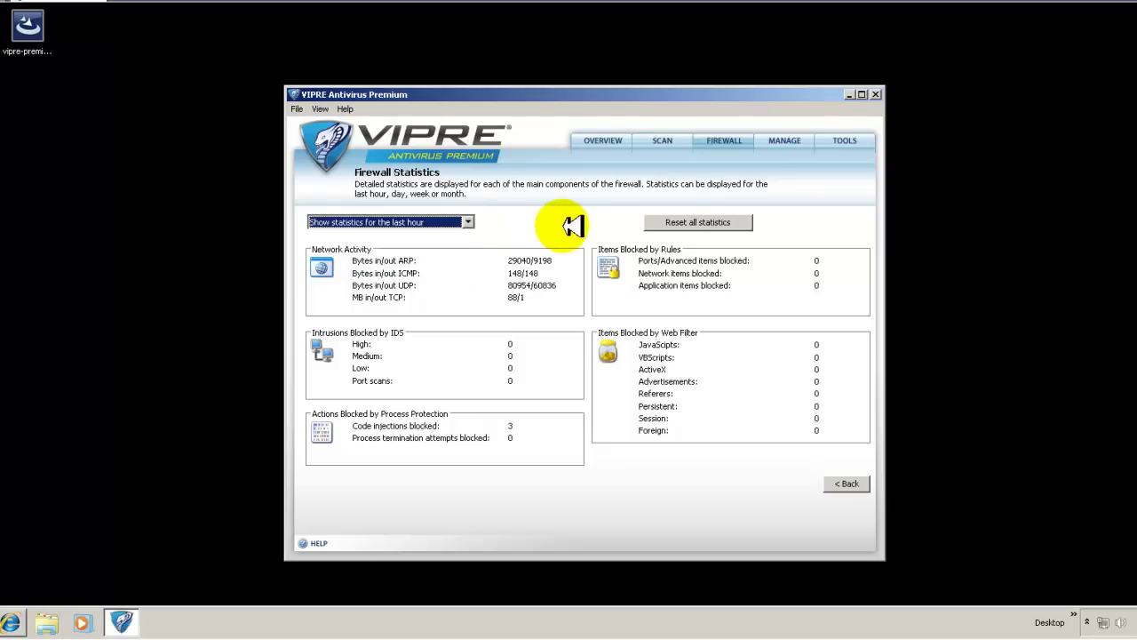
click(667, 222)
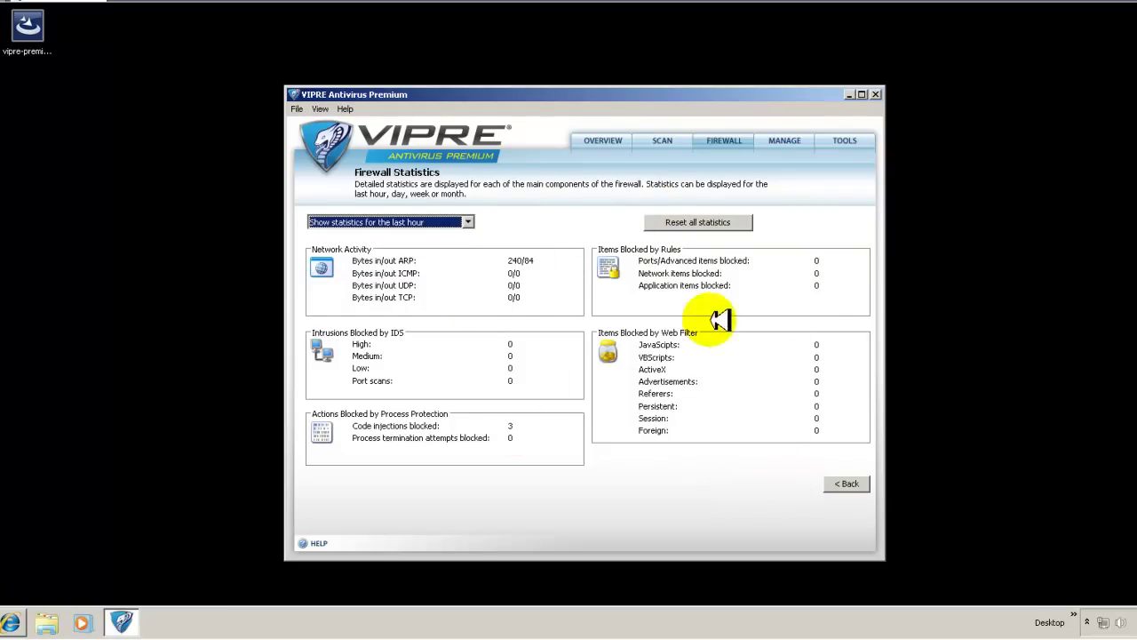
click(846, 482)
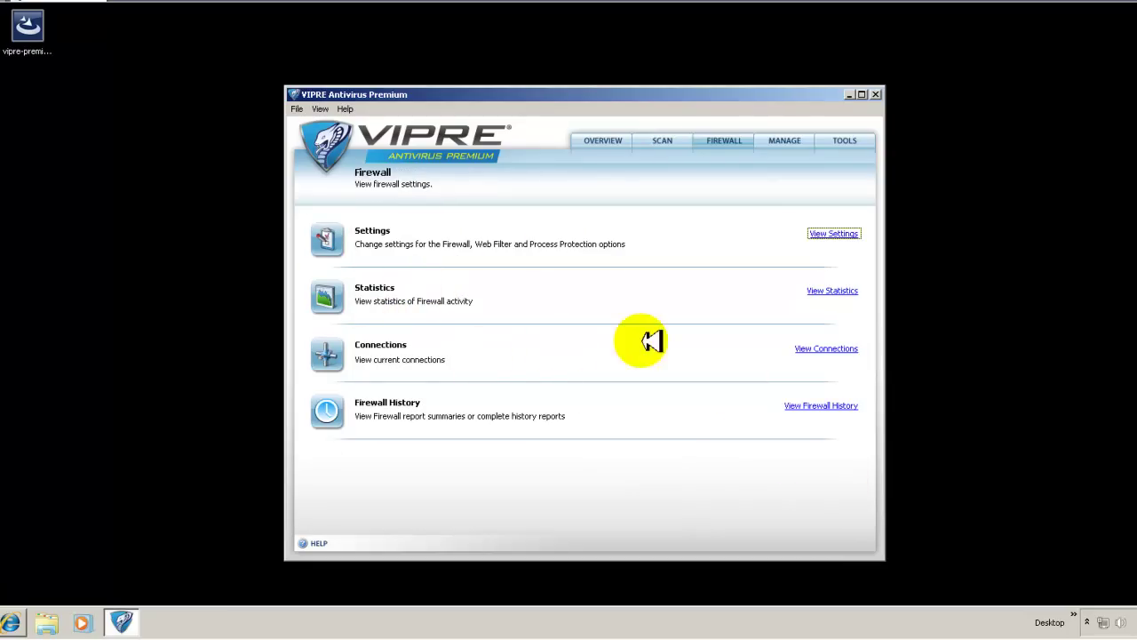
click(826, 348)
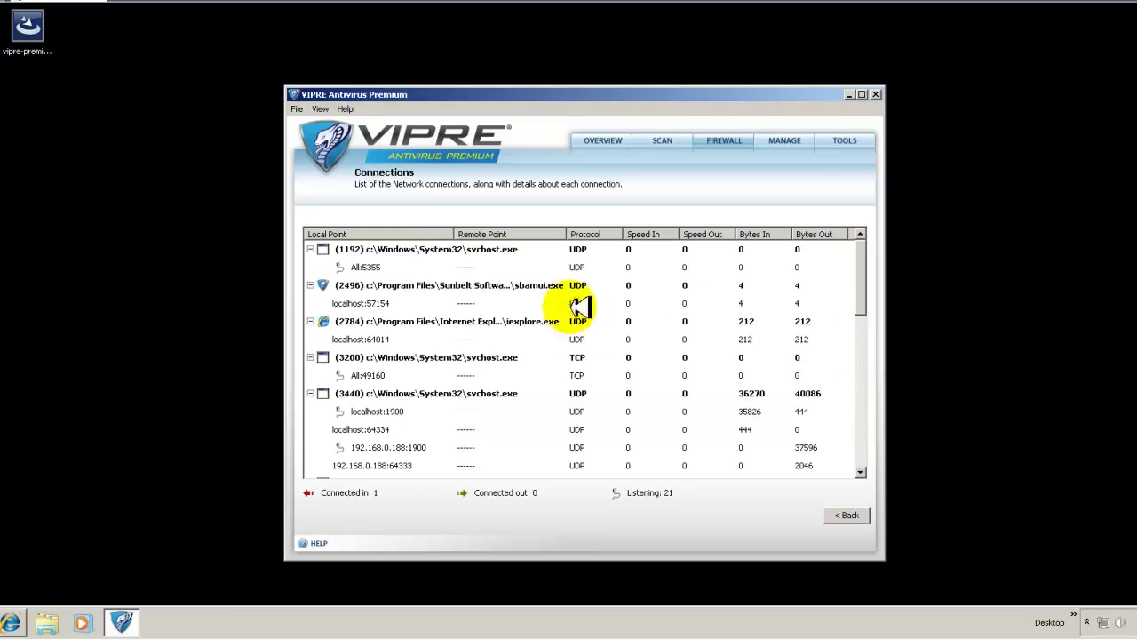
drag(862, 271, 883, 436)
drag(885, 380, 873, 238)
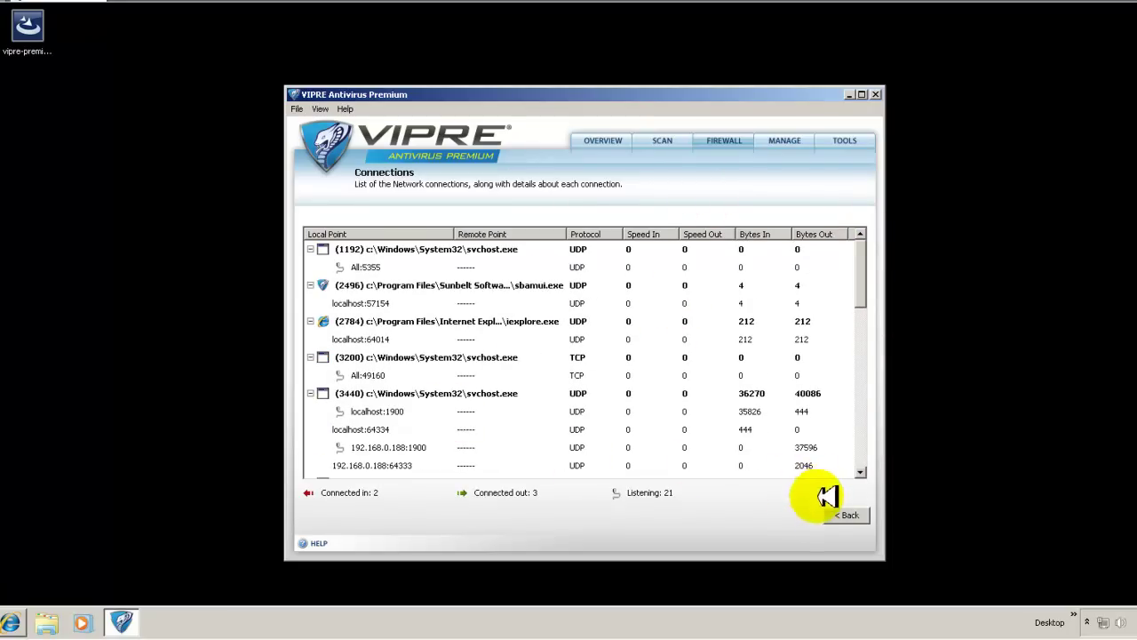
Return to the Firewall page and open Firewall History, widening it to show more columns
click(846, 517)
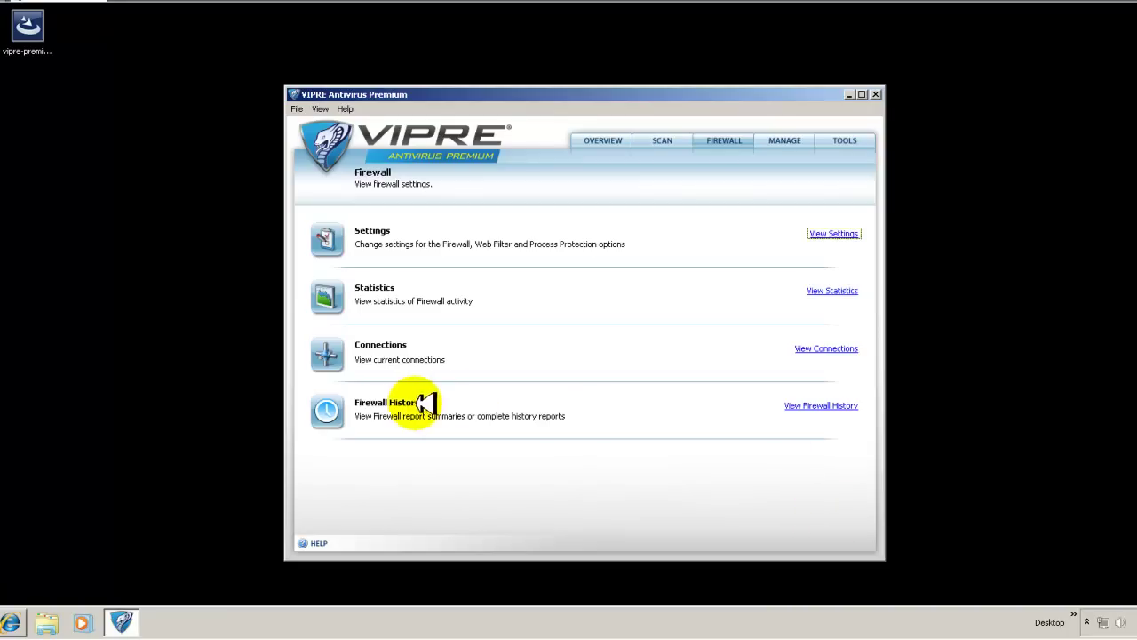
click(822, 406)
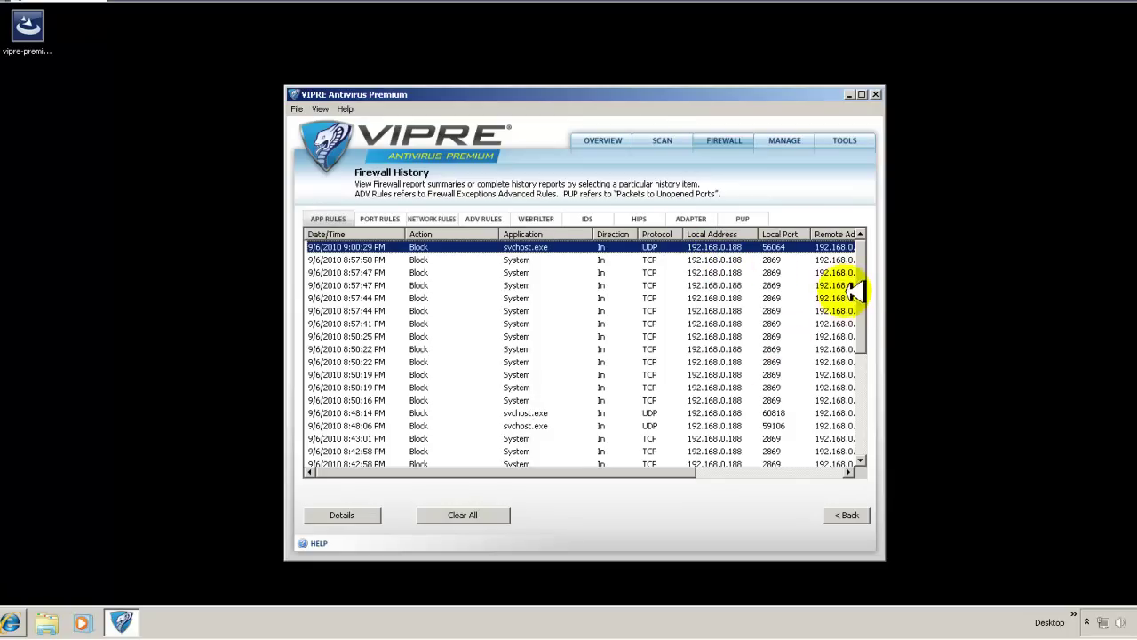
drag(893, 273, 1063, 268)
Scroll through the blocked System and svchost.exe entries and back to the top
scroll(1039, 262, down, 5)
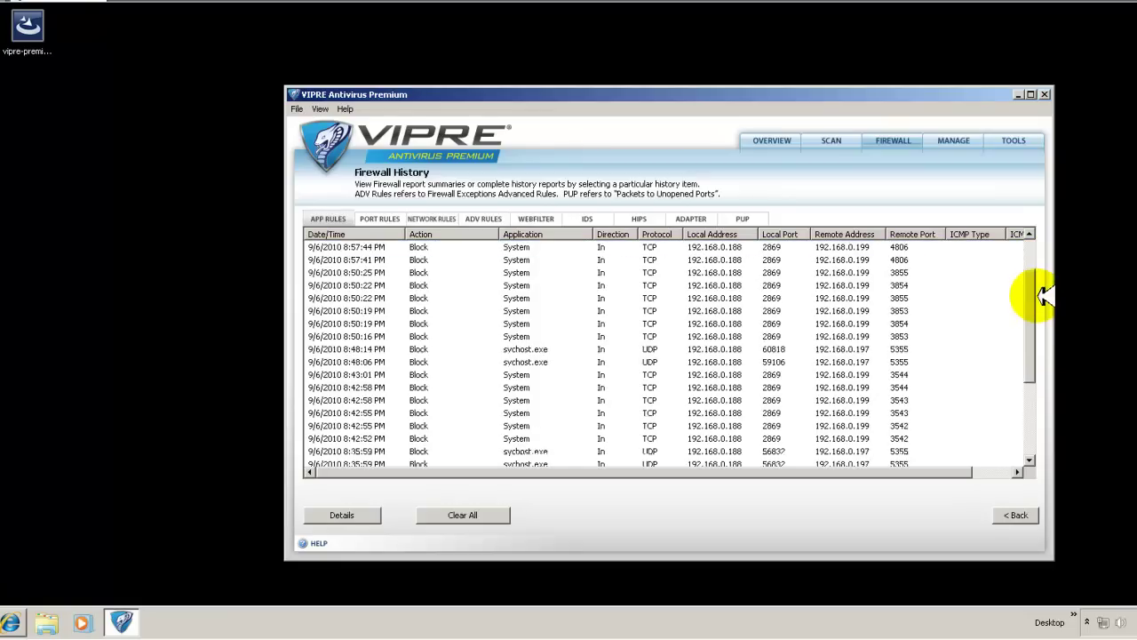
drag(1030, 351, 1030, 252)
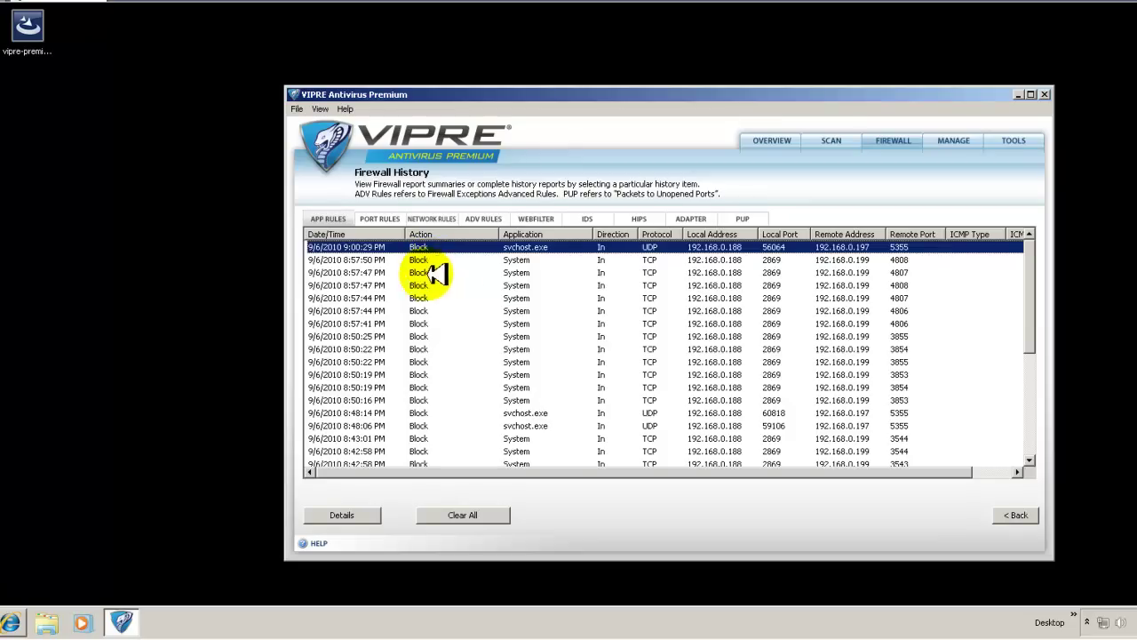
scroll(477, 317, down, 2)
scroll(524, 342, down, 3)
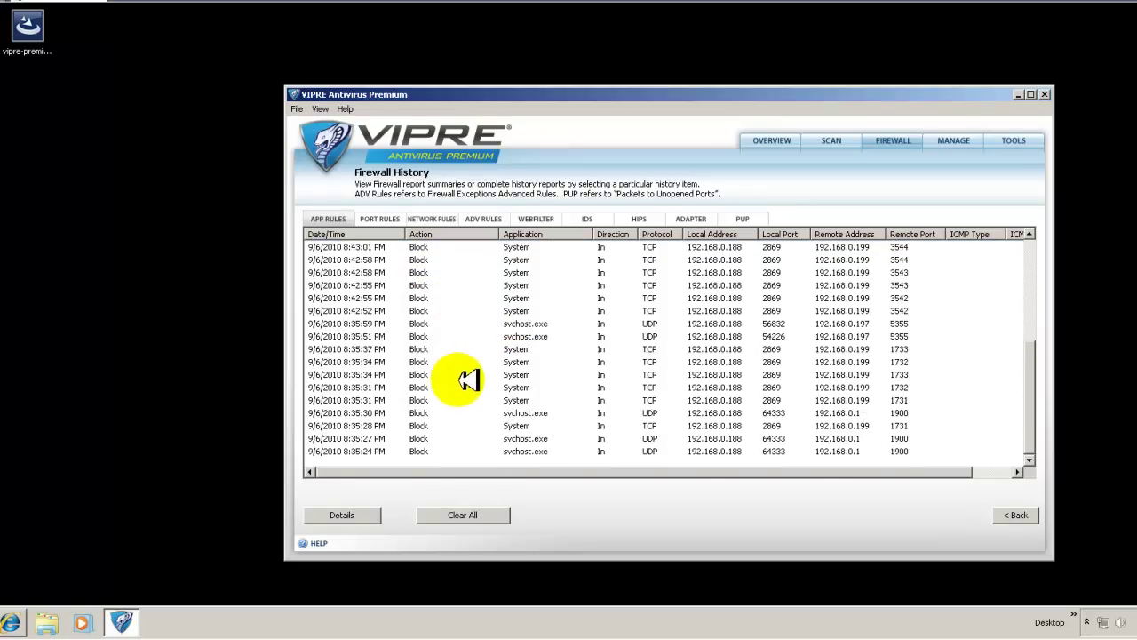
scroll(468, 389, up, 5)
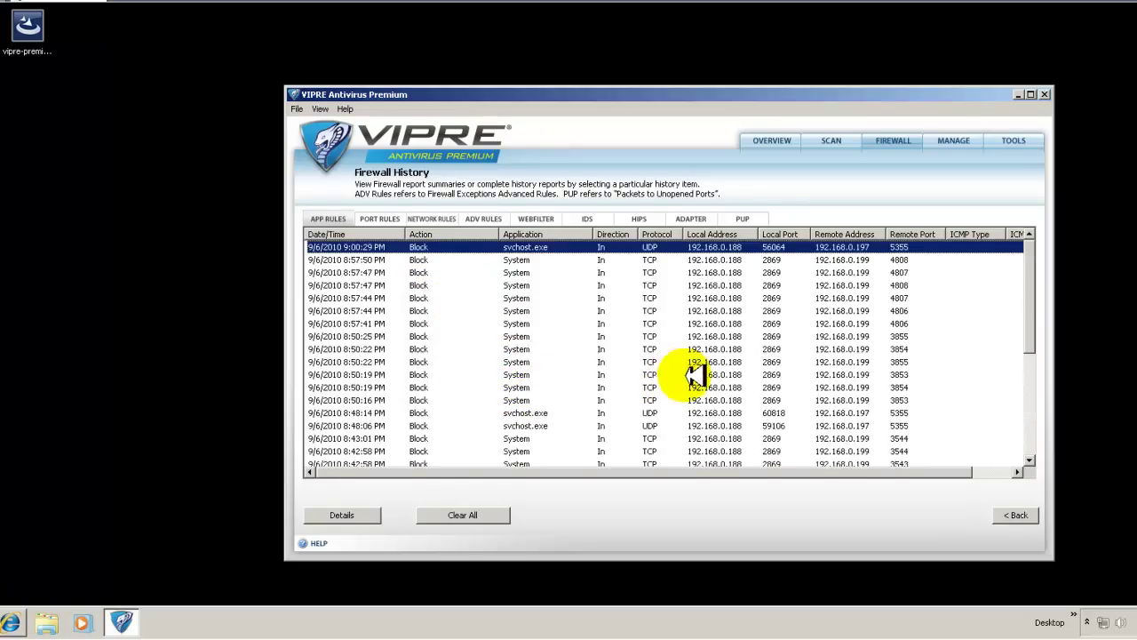
scroll(889, 364, down, 3)
scroll(897, 387, up, 1)
scroll(893, 378, up, 2)
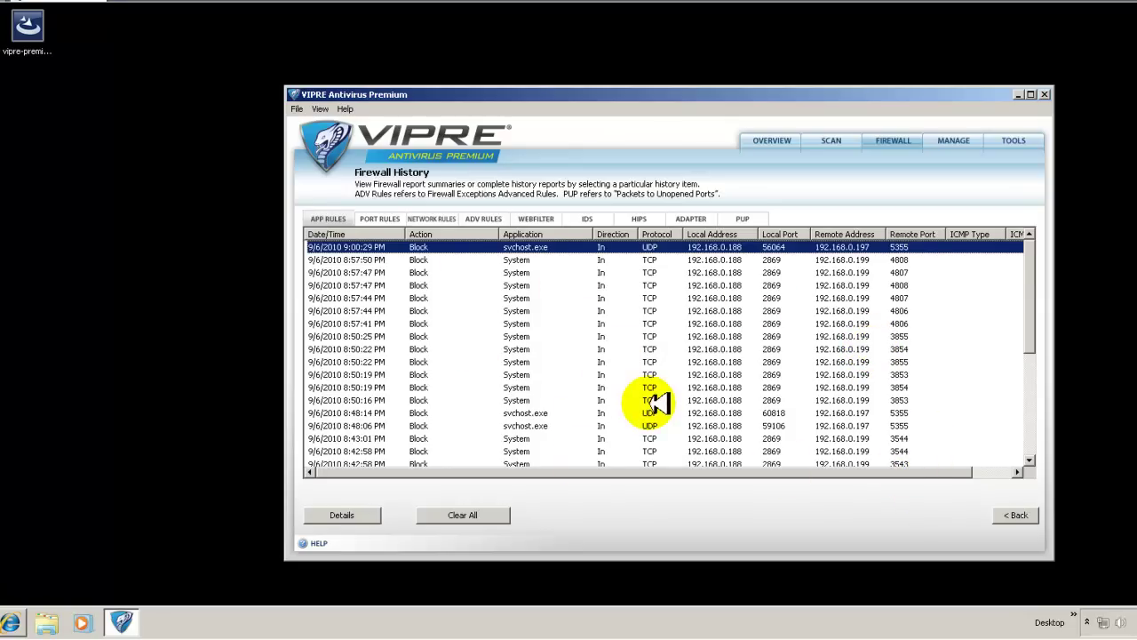
scroll(604, 293, down, 3)
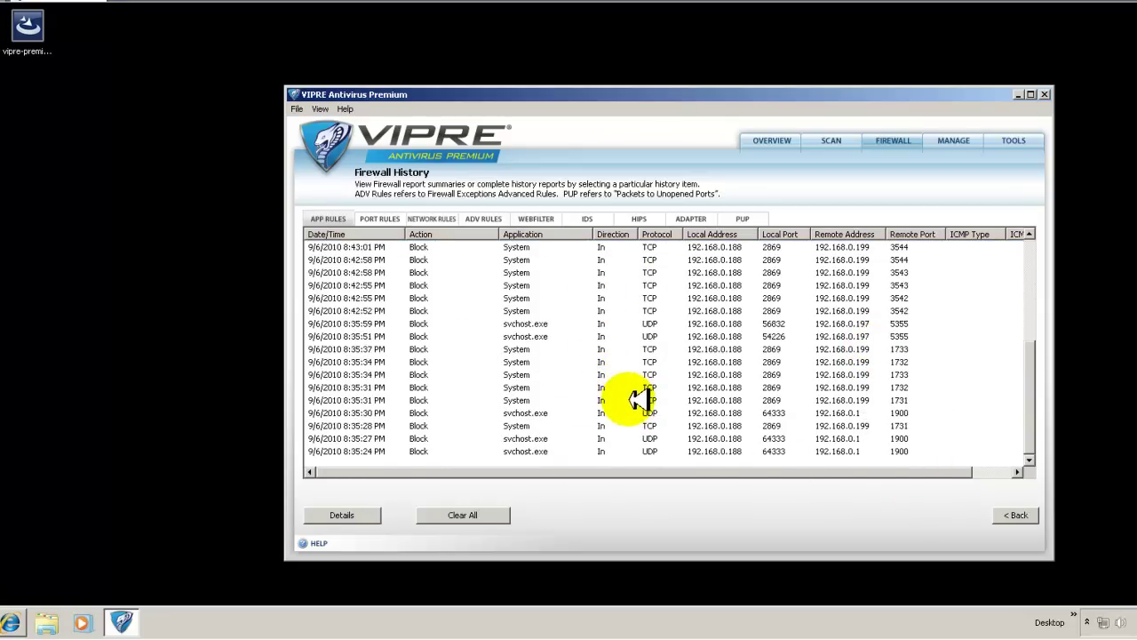
scroll(625, 371, up, 3)
scroll(626, 364, down, 5)
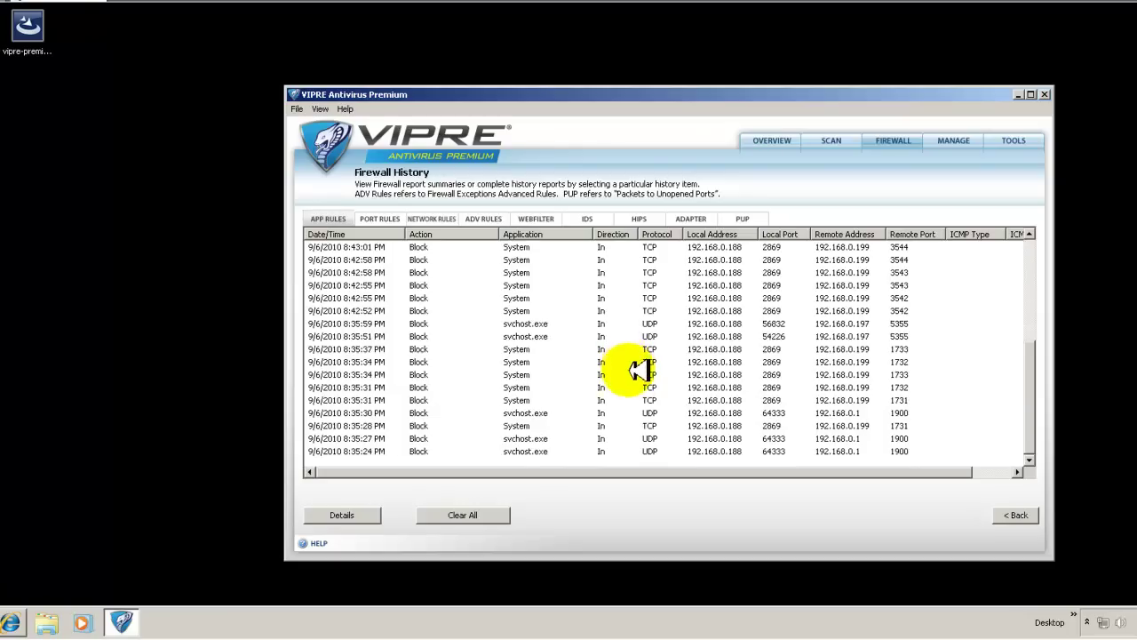
scroll(629, 371, up, 5)
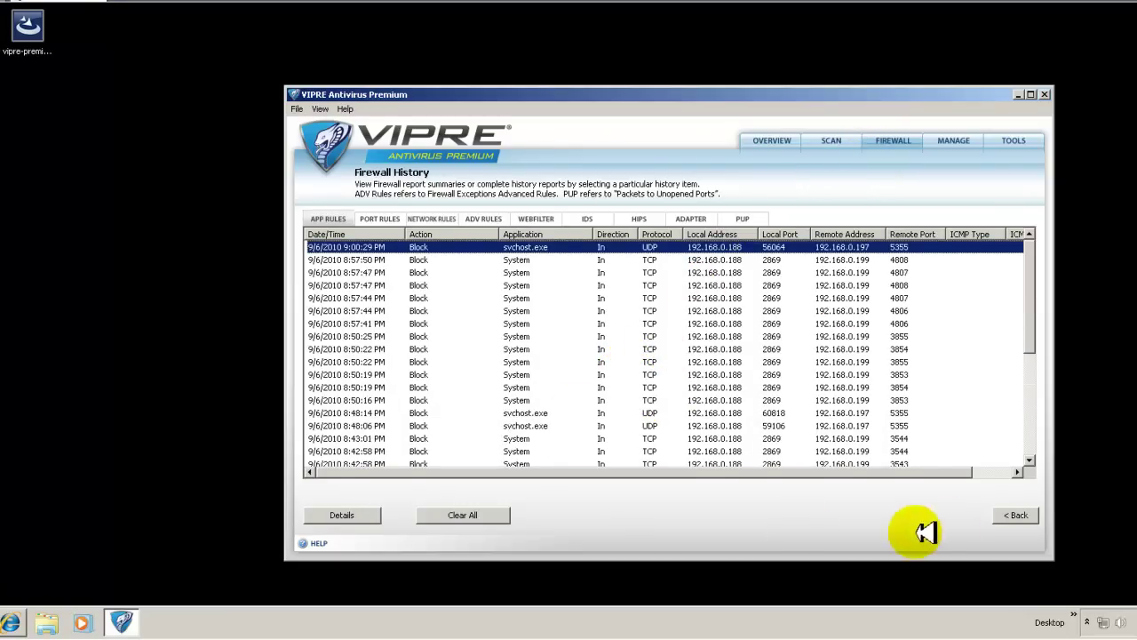
From the Firewall page, check MANAGE scan history (one Quick scan, 2 risks, 1 cleaned) and return
click(1016, 515)
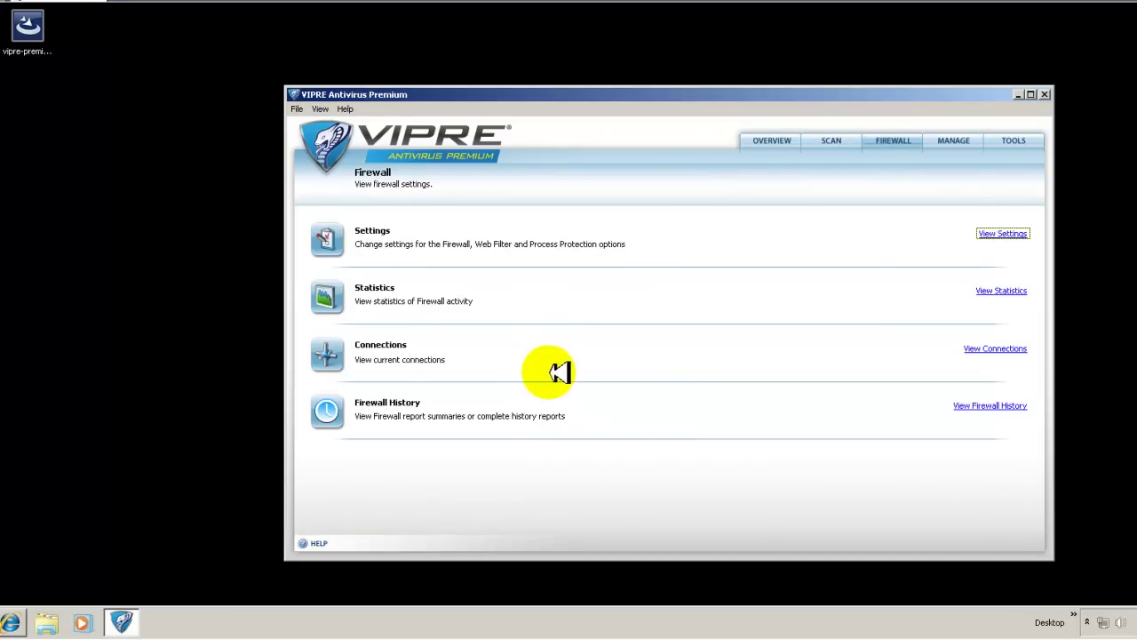
click(952, 141)
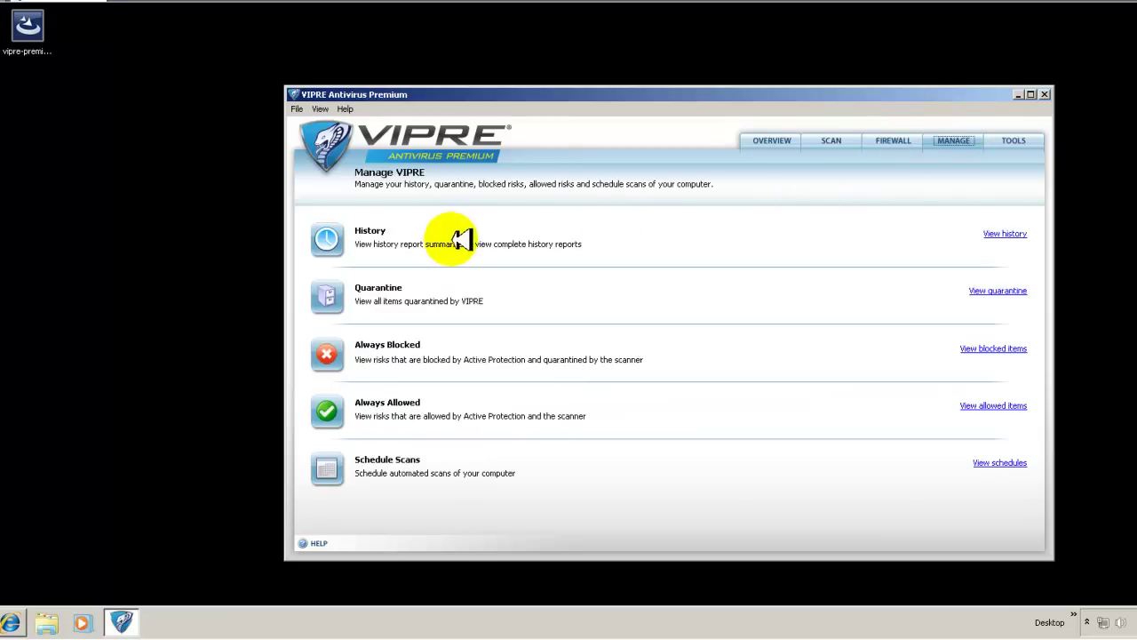
click(1005, 234)
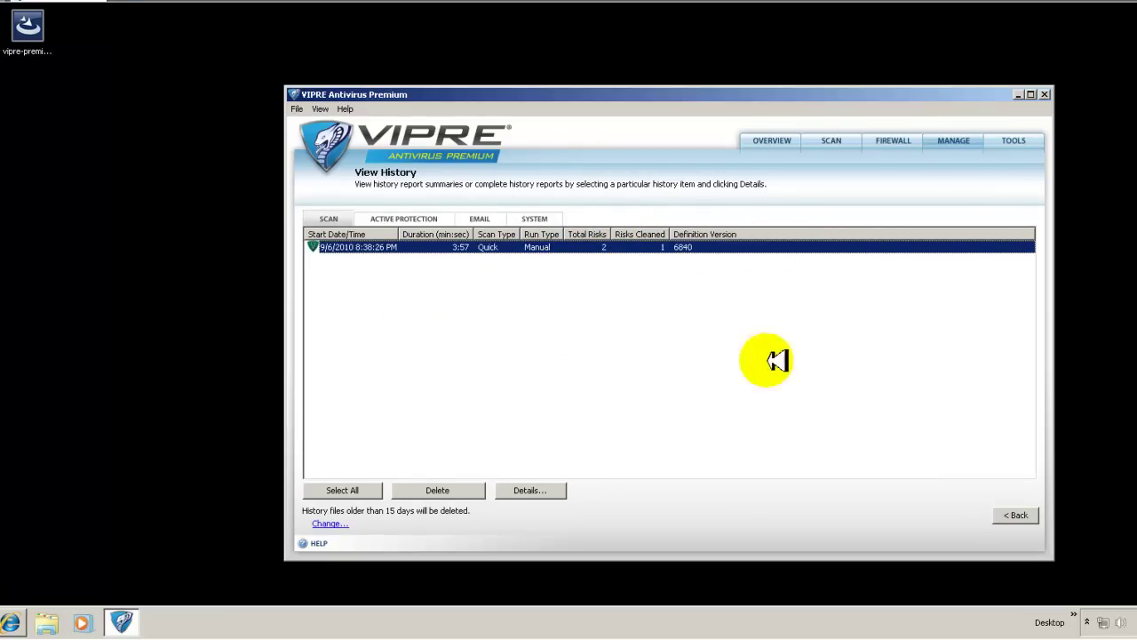
click(1020, 516)
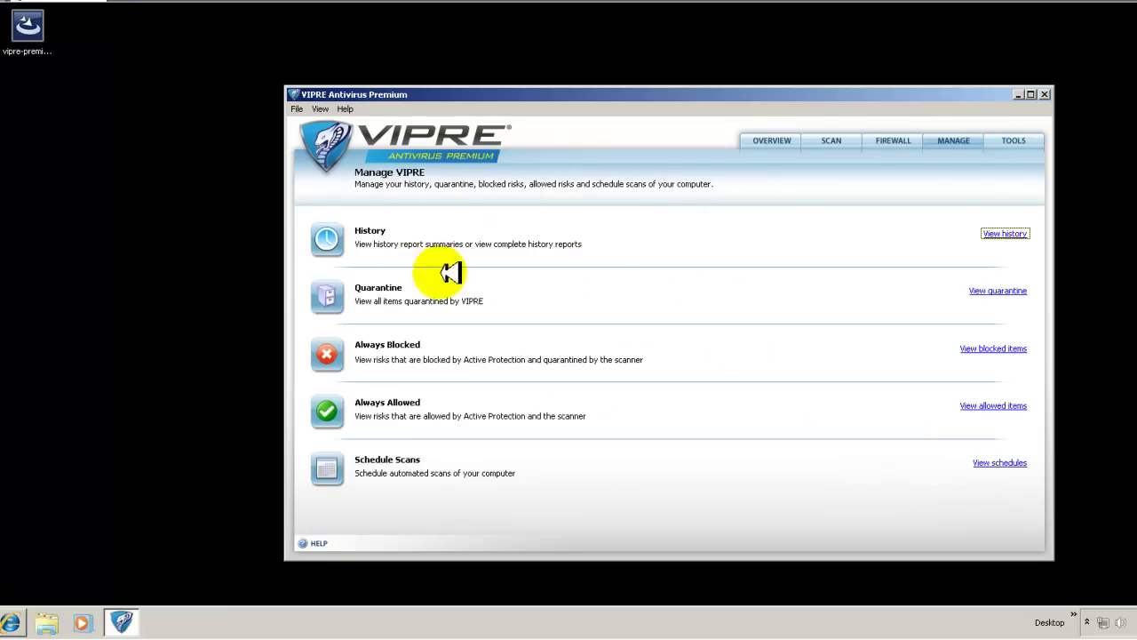
click(995, 290)
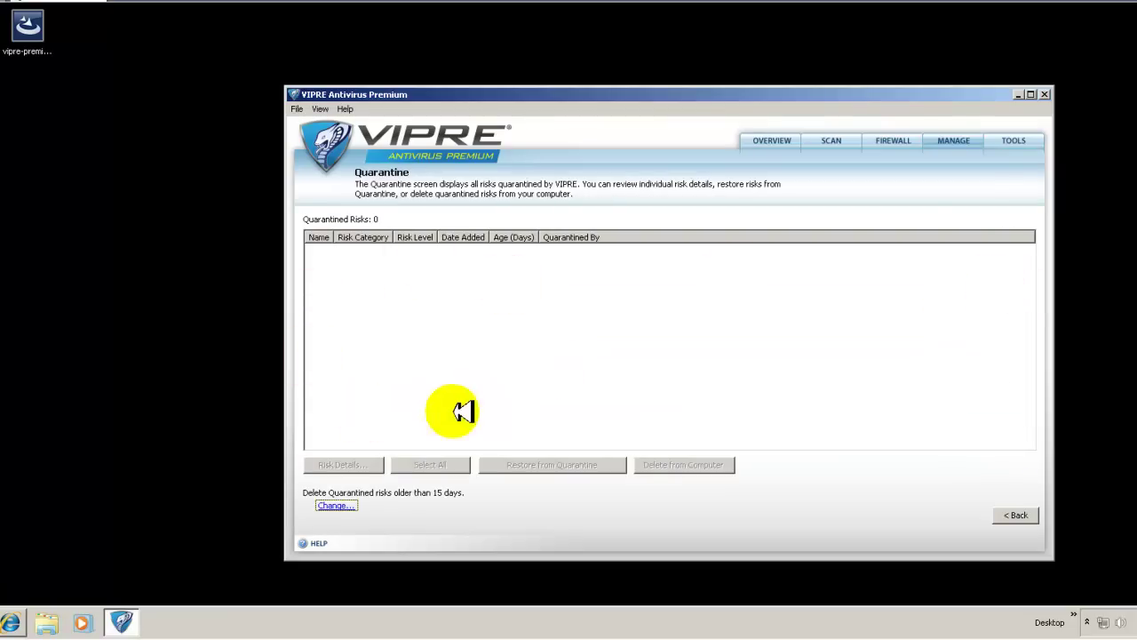
click(1017, 514)
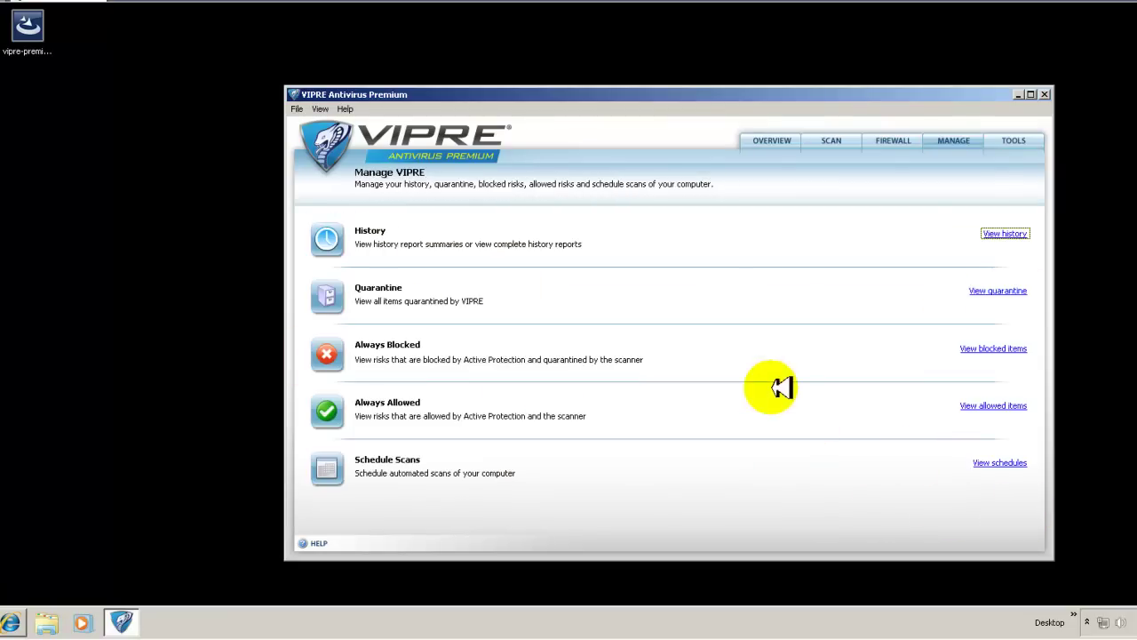
click(986, 348)
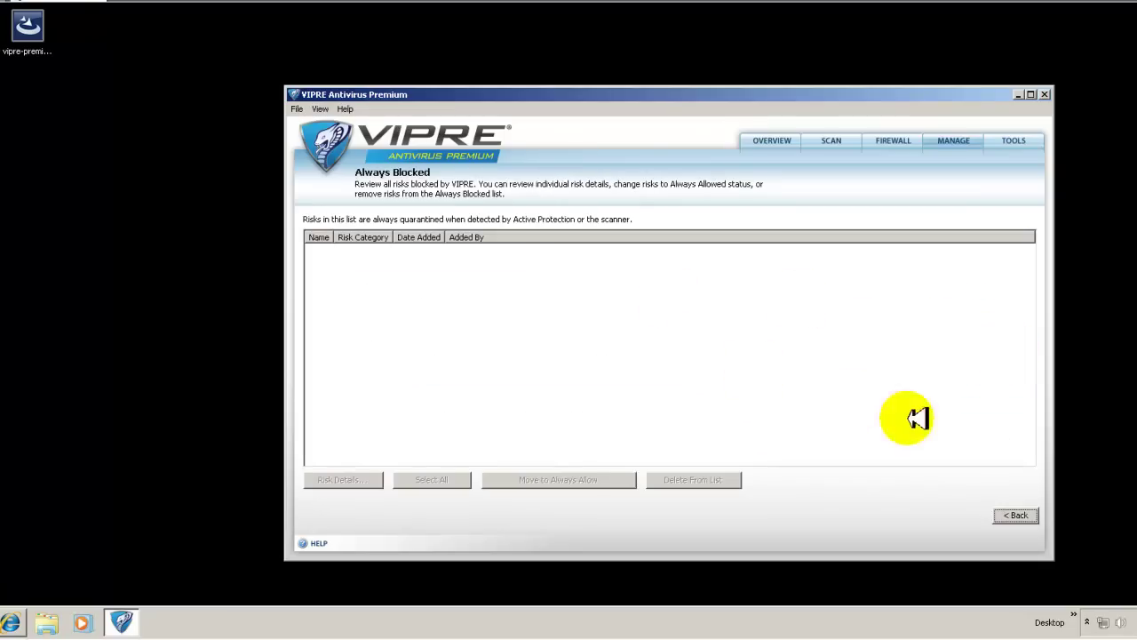
click(1017, 514)
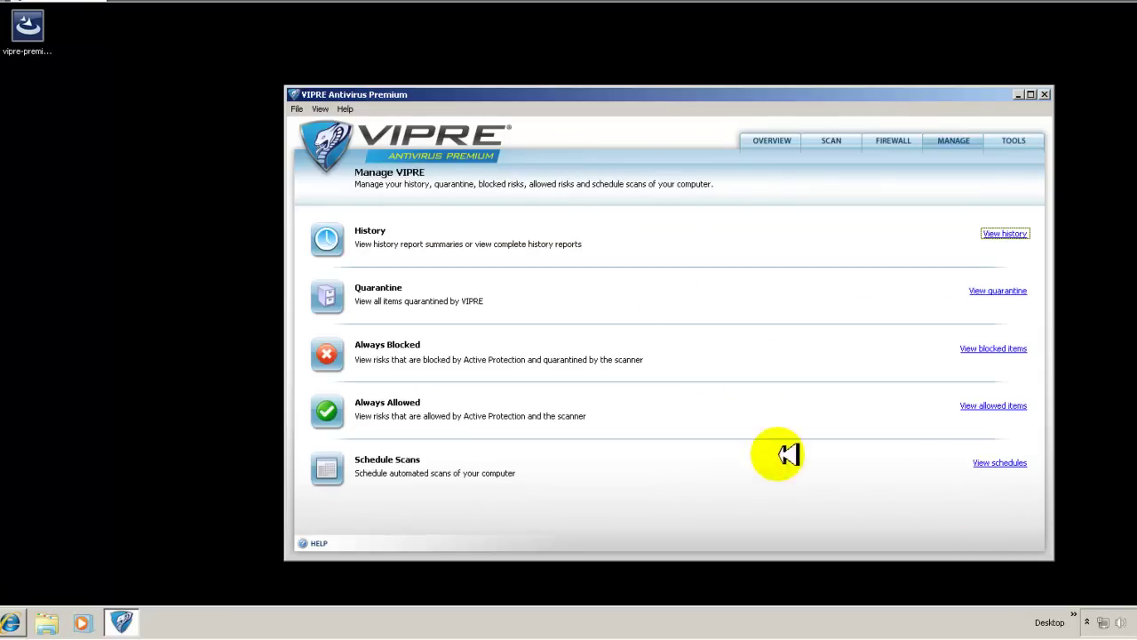
click(988, 402)
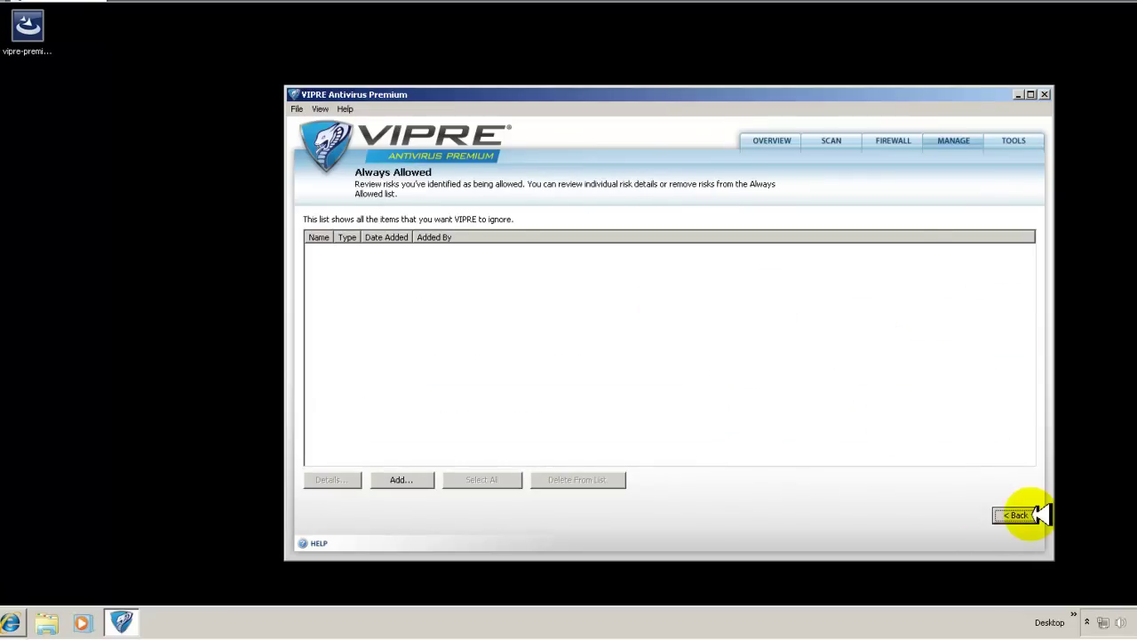
click(1017, 516)
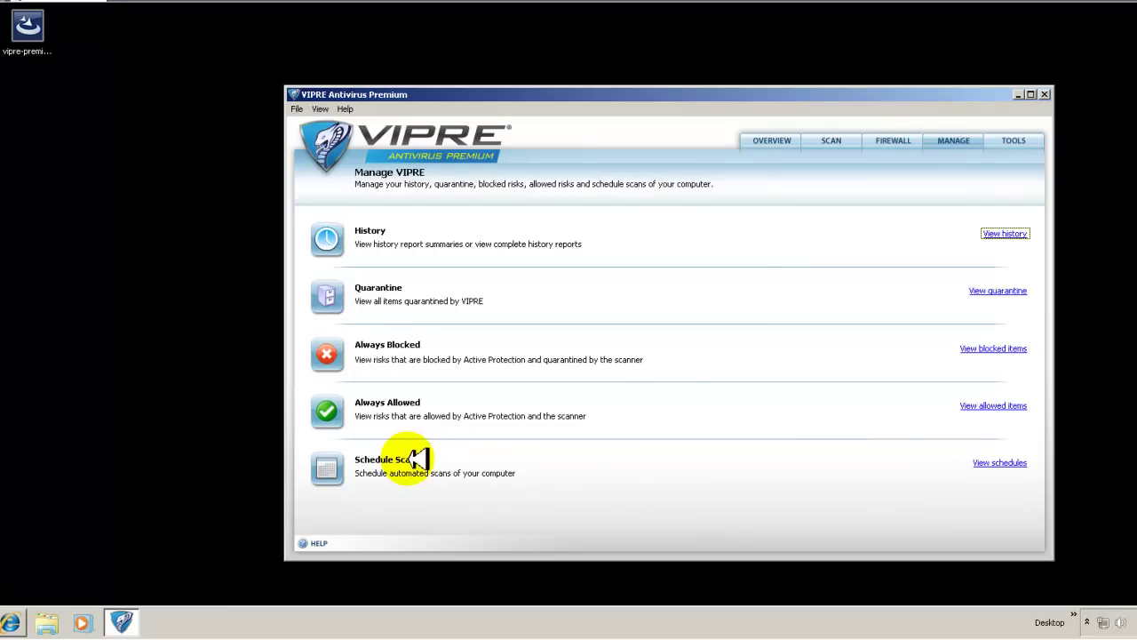
click(1020, 462)
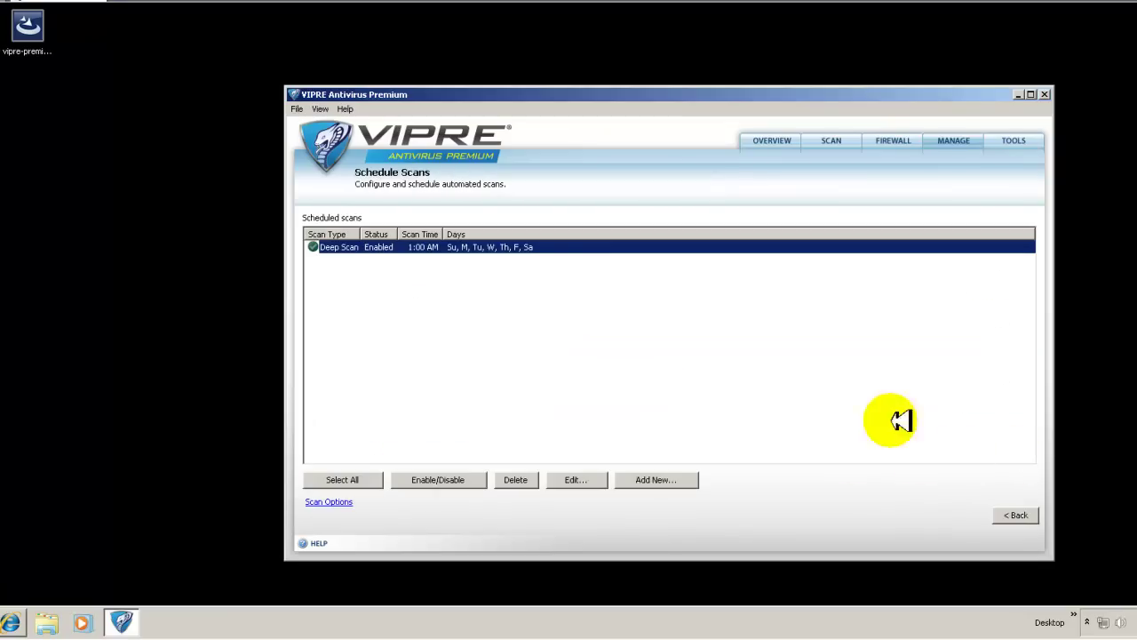
click(435, 260)
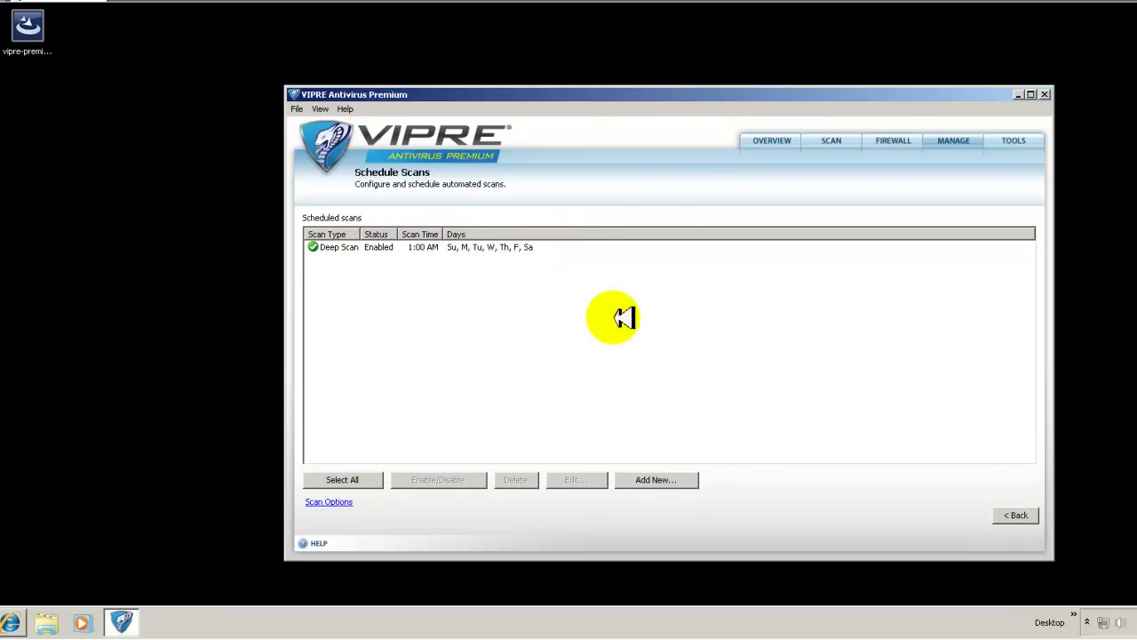
click(498, 250)
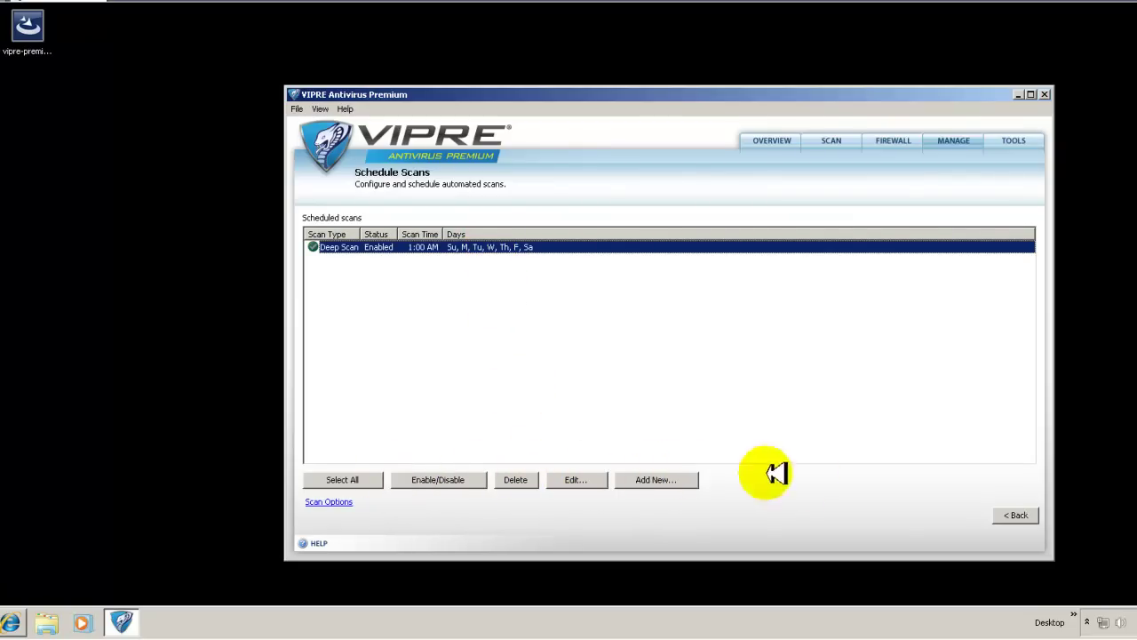
click(1015, 516)
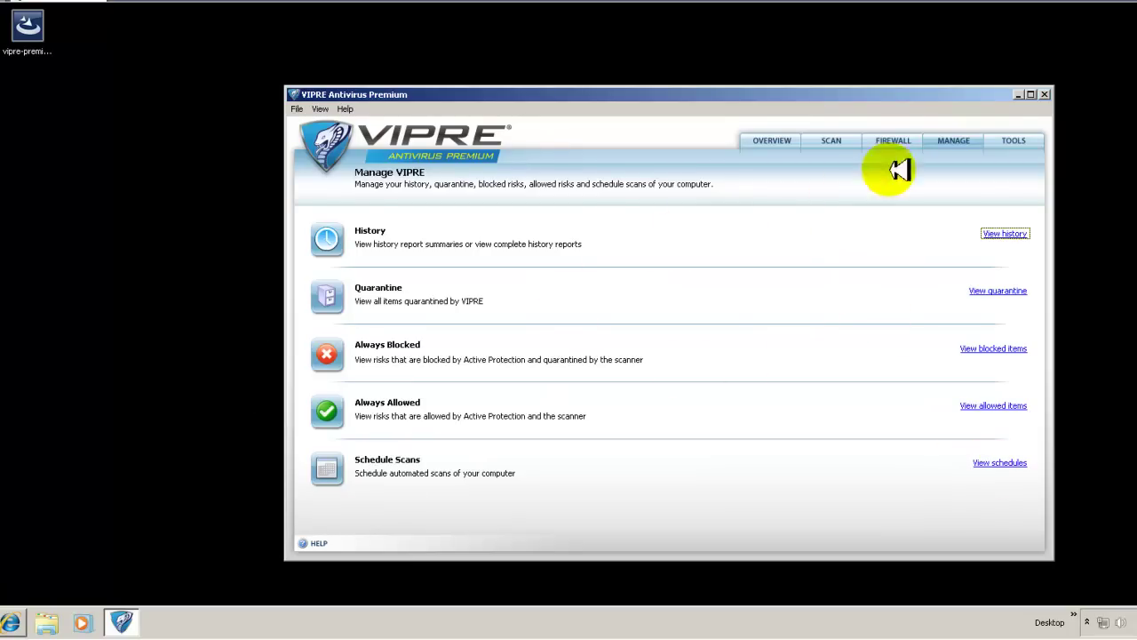
On the TOOLS tab, look at the File Eraser configuration and go back
click(1020, 137)
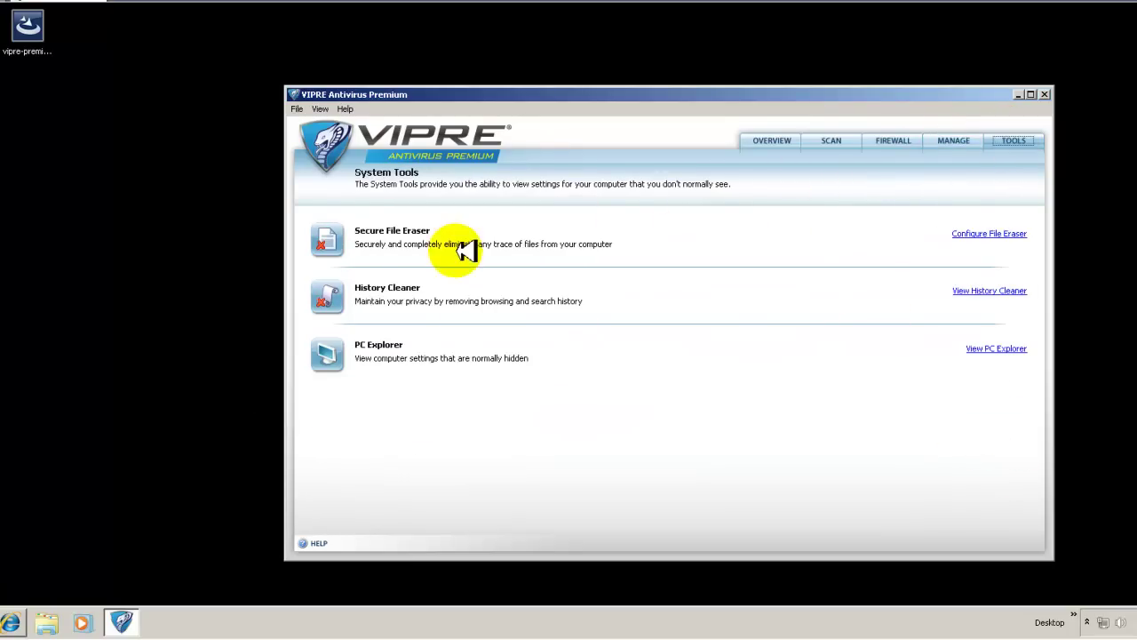
click(992, 234)
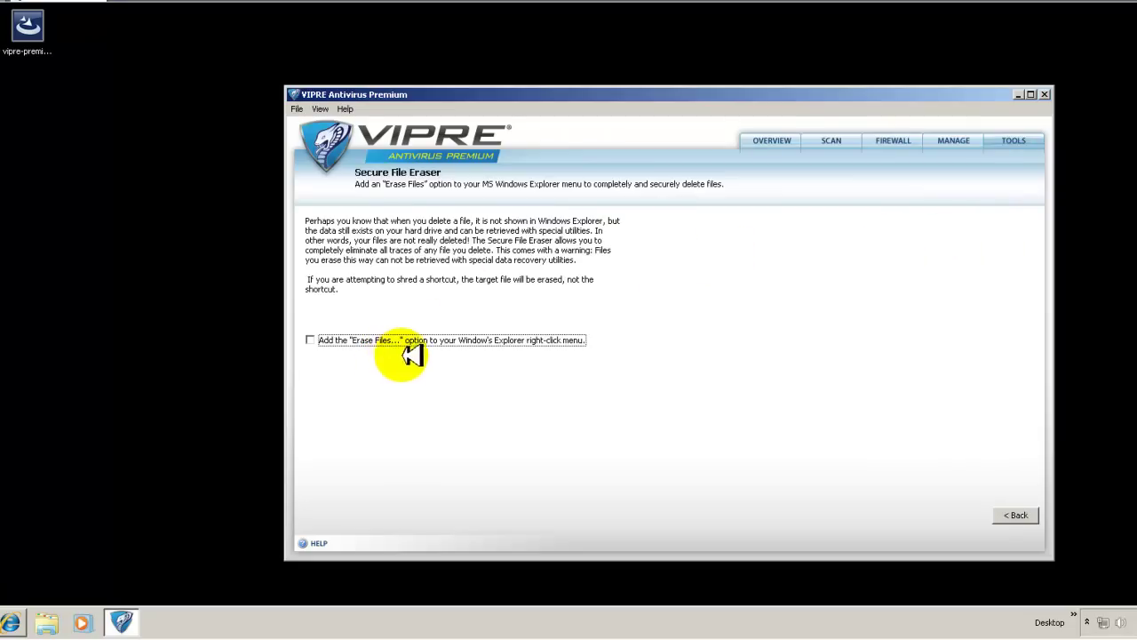
click(1015, 517)
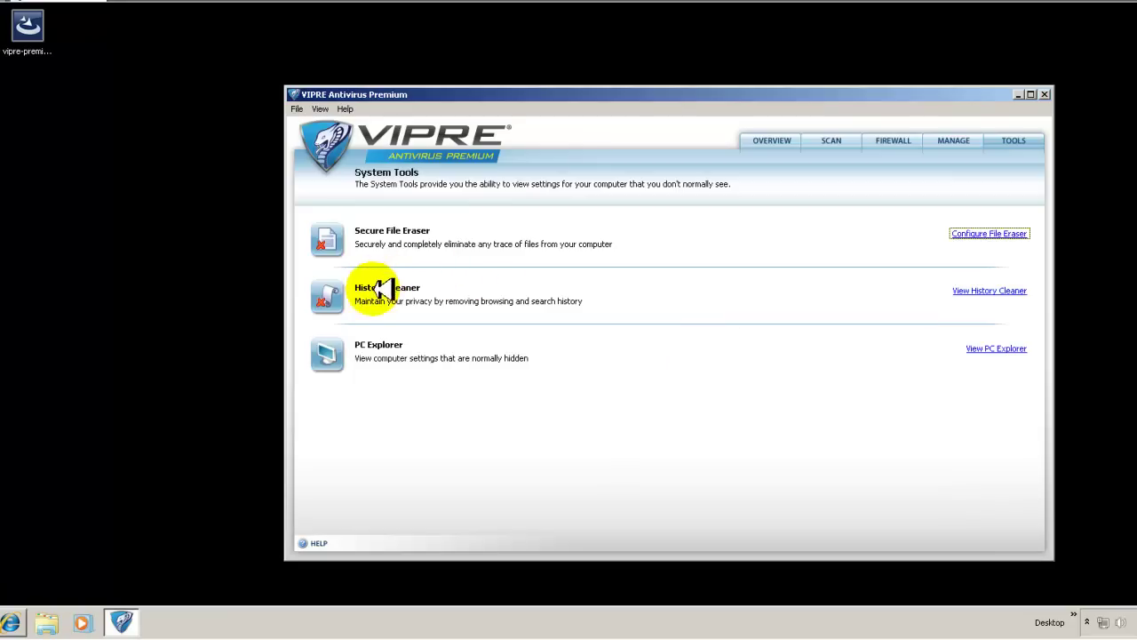
Open History Cleaner and scroll its ticked items from Adobe Acrobat Reader to Windows Recent Documents
click(988, 290)
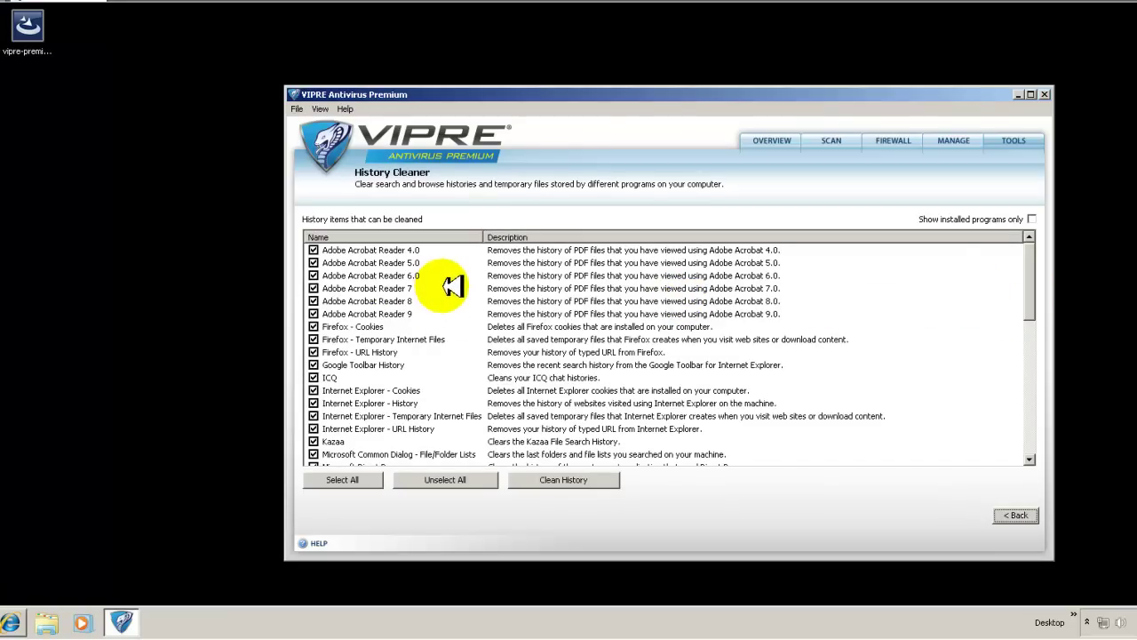
drag(1028, 285, 1045, 260)
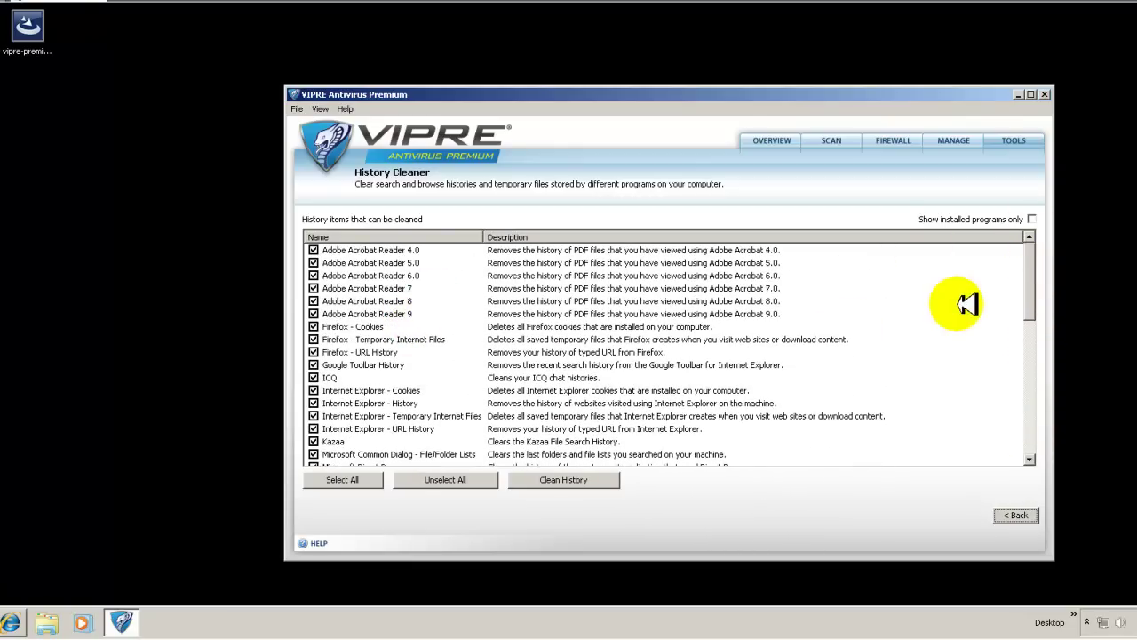
drag(1038, 291, 1030, 263)
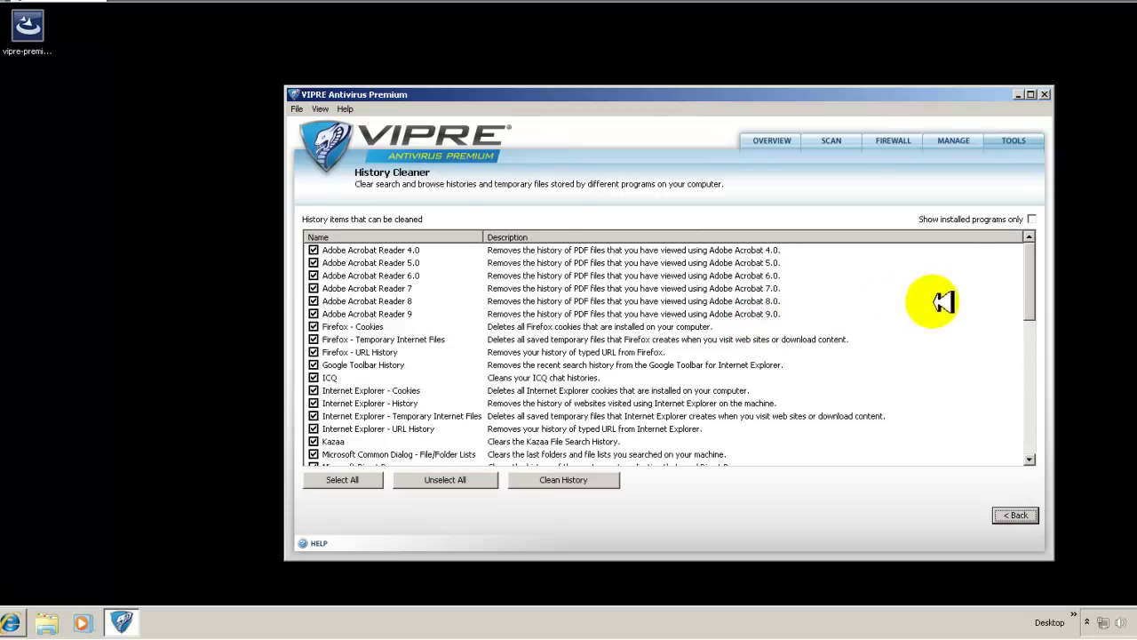
drag(1040, 297, 1031, 366)
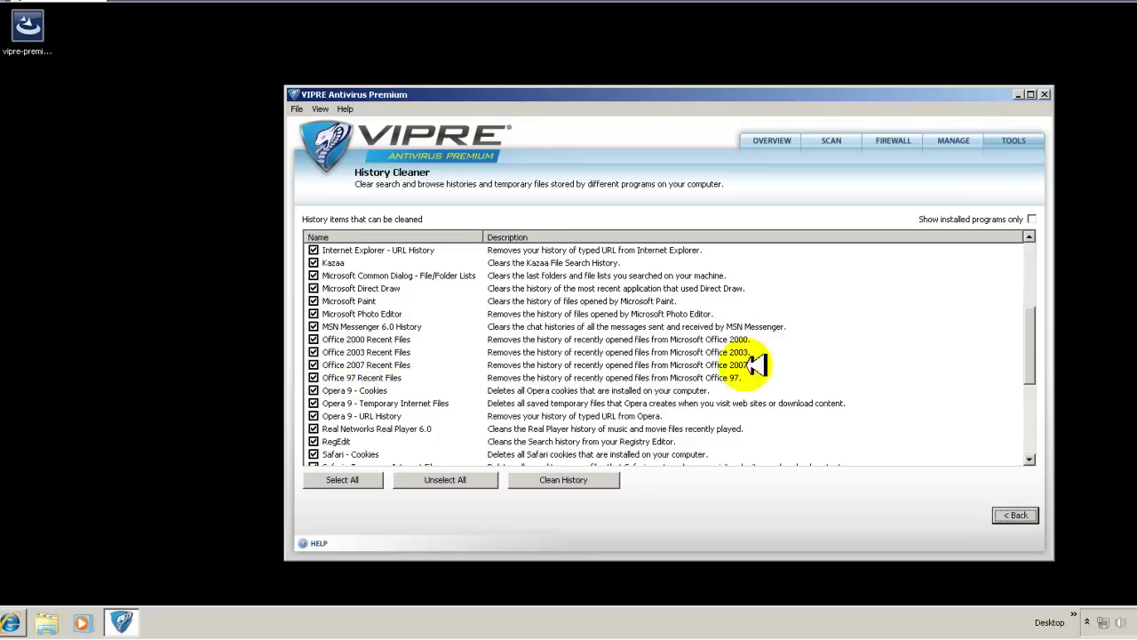
drag(1035, 330, 1064, 343)
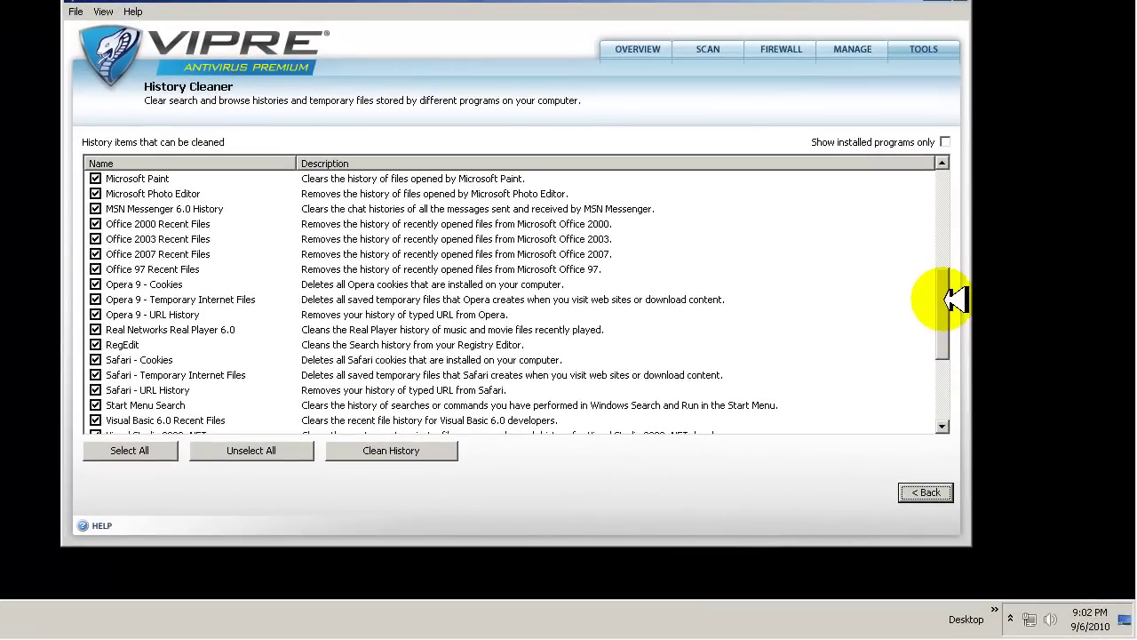
mouse_move(955, 299)
mouse_down()
mouse_move(958, 366)
mouse_move(959, 223)
mouse_move(906, 140)
mouse_up()
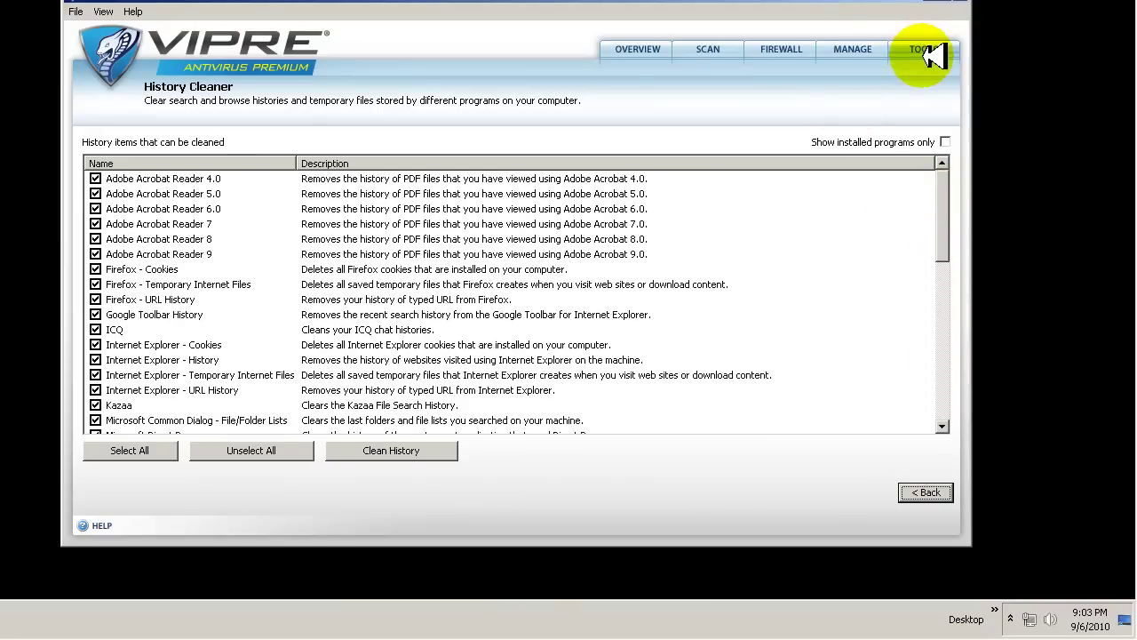
Open the program's Settings window from the menu bar
click(858, 49)
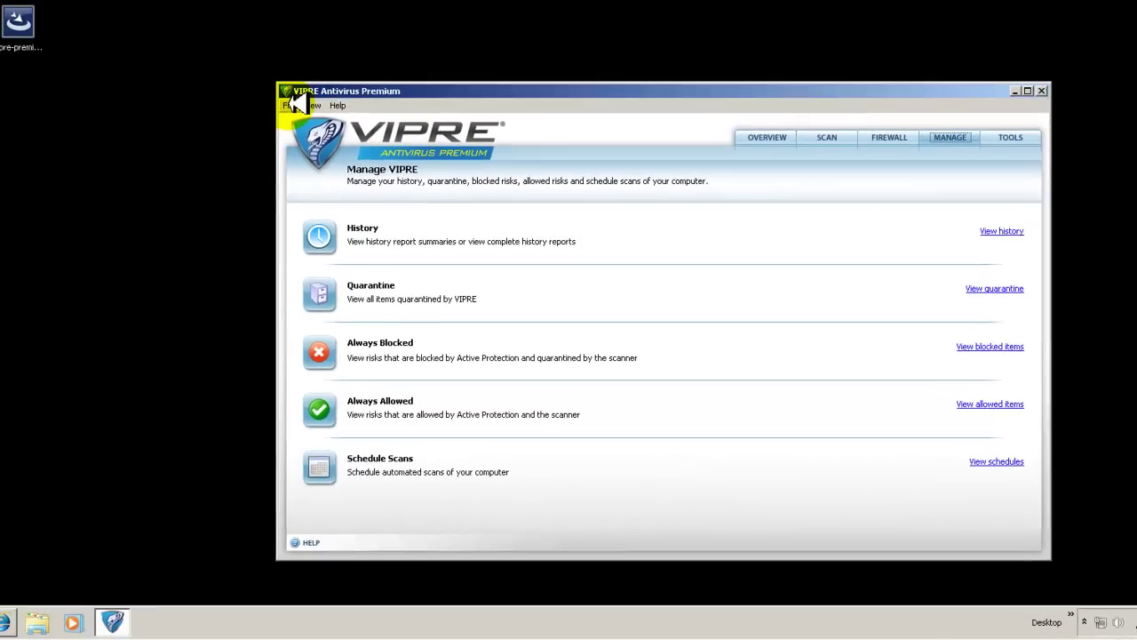
click(151, 41)
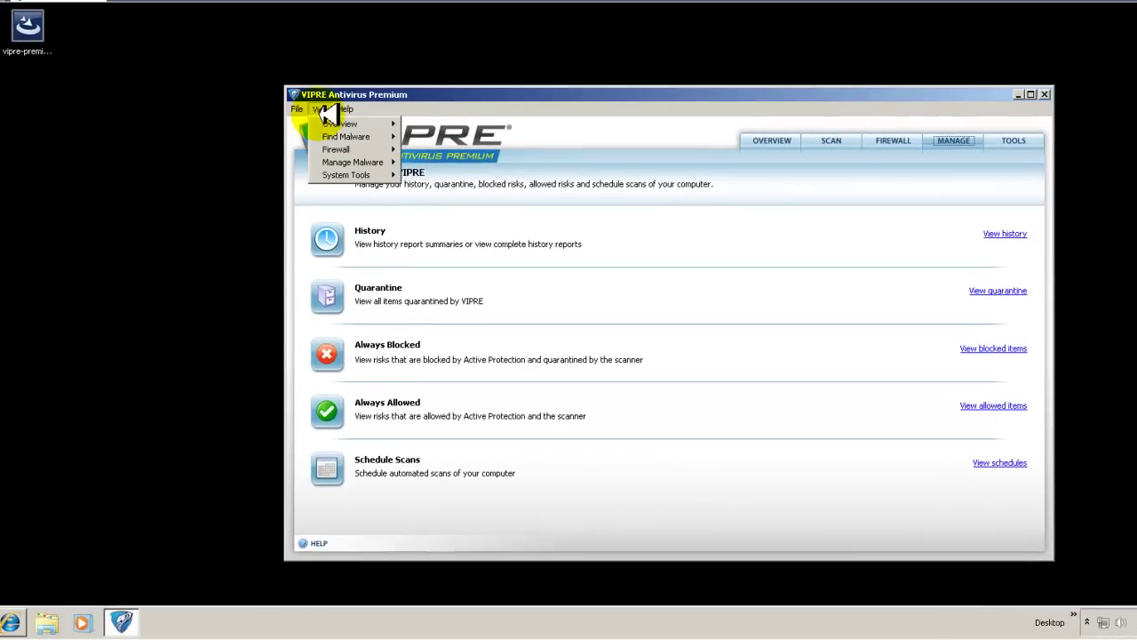
click(300, 108)
click(310, 125)
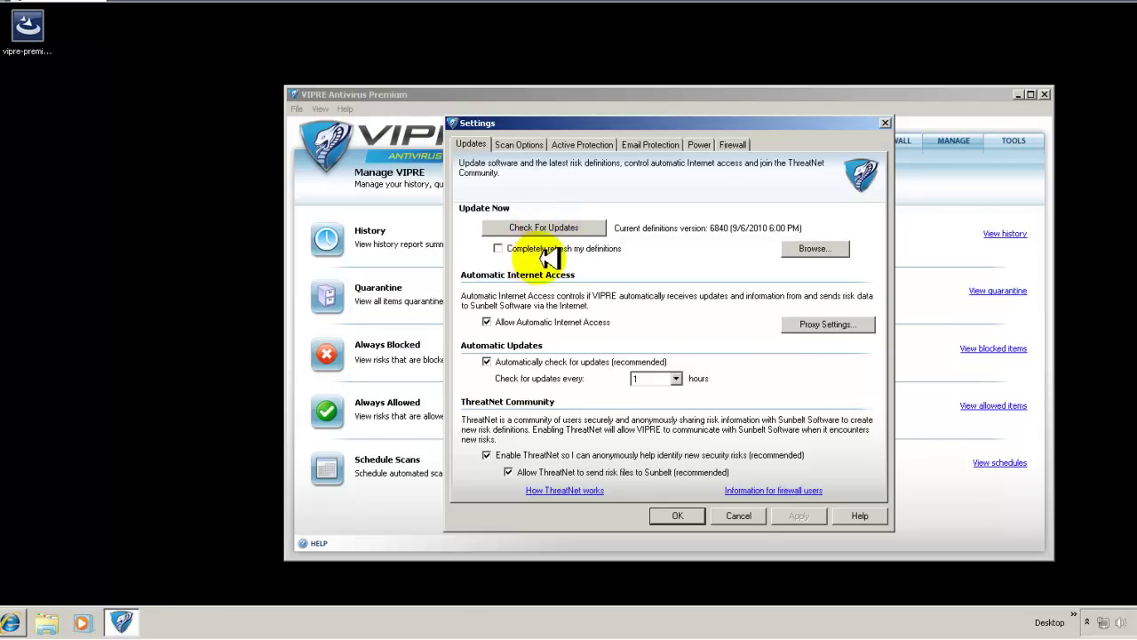
On Updates, toggle automatic internet access off and back on, keeping checks every 1 hour
click(667, 327)
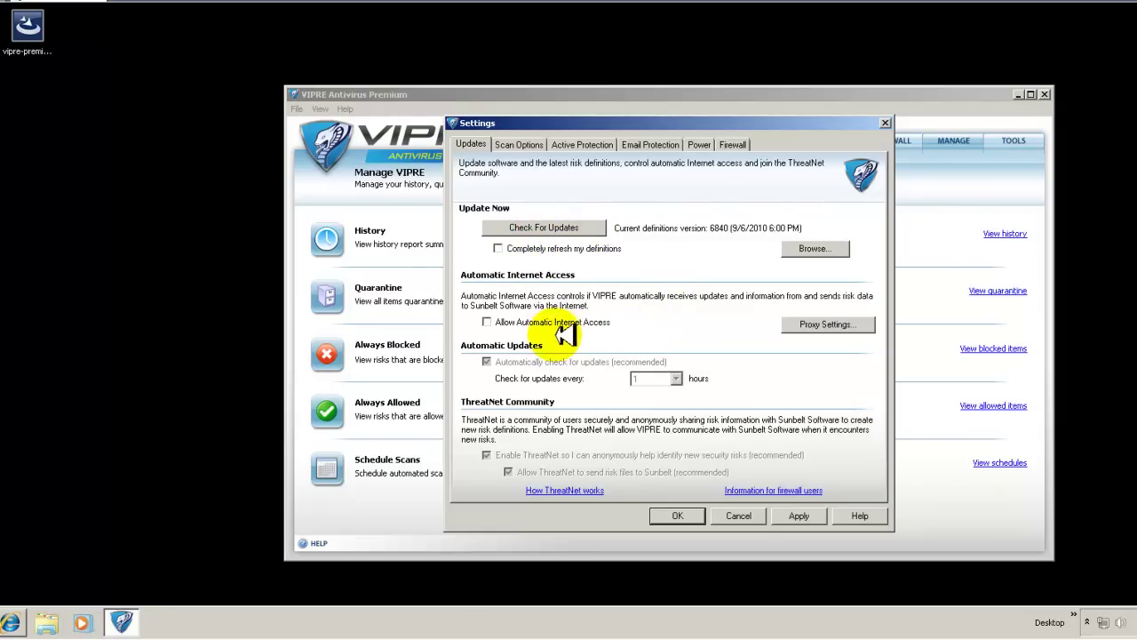
click(514, 321)
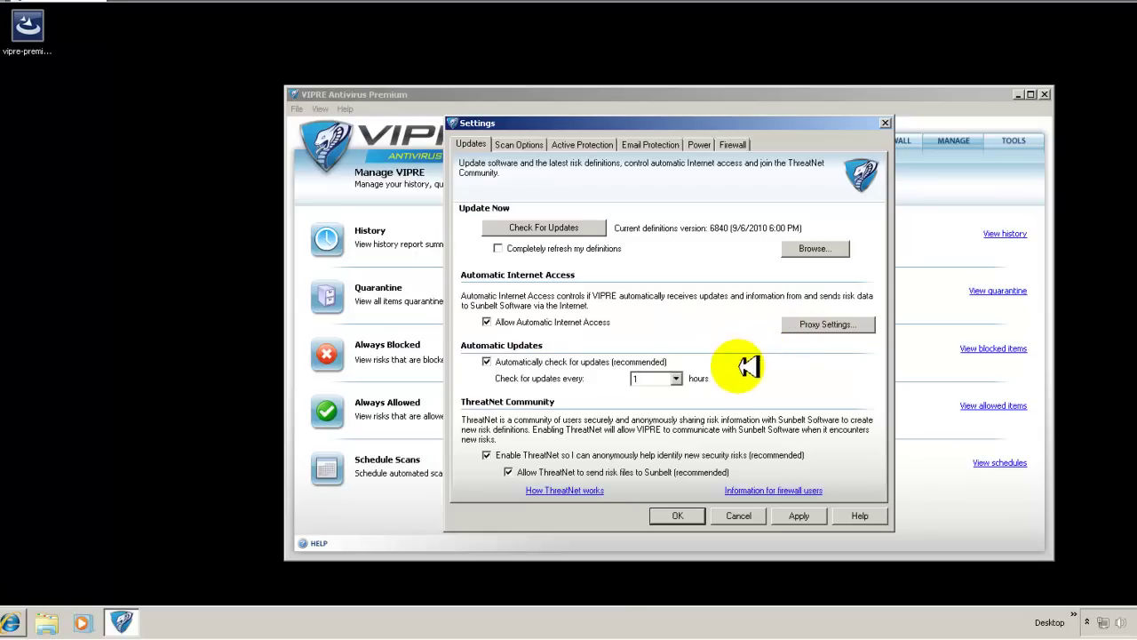
click(691, 376)
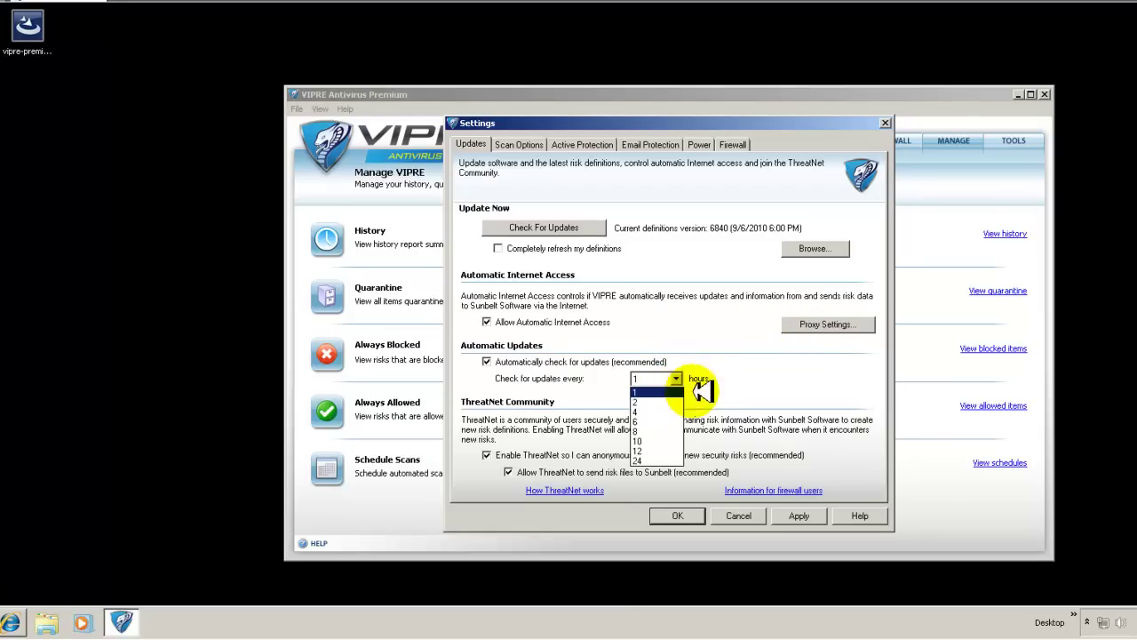
click(675, 391)
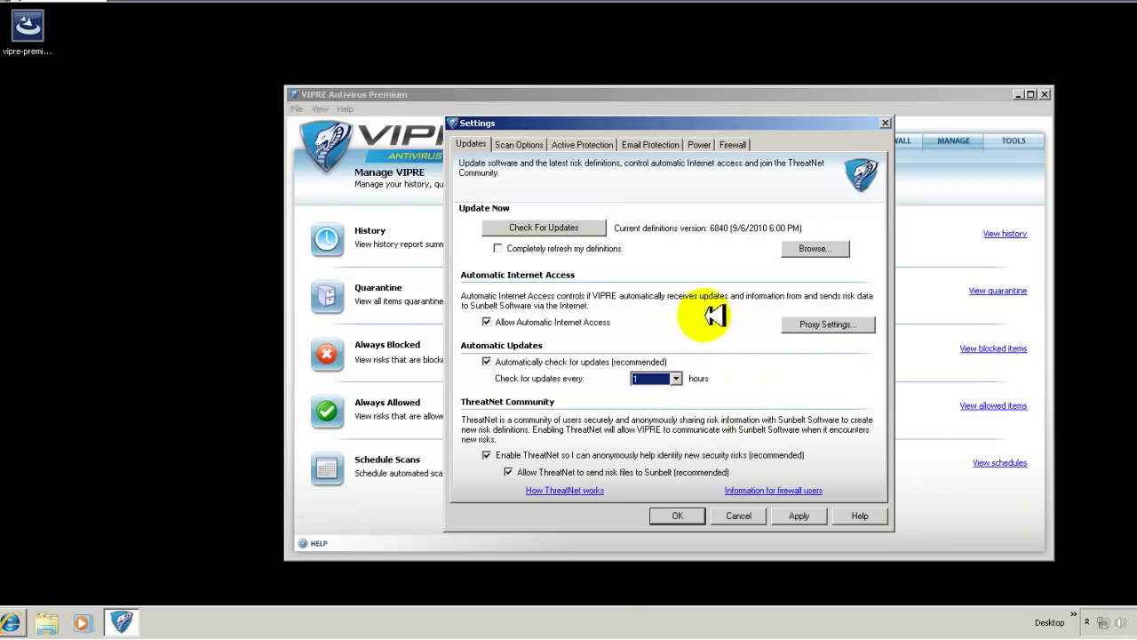
Switch Settings to Scan Options and review the rootkit and USB-drive scan checkboxes
click(519, 144)
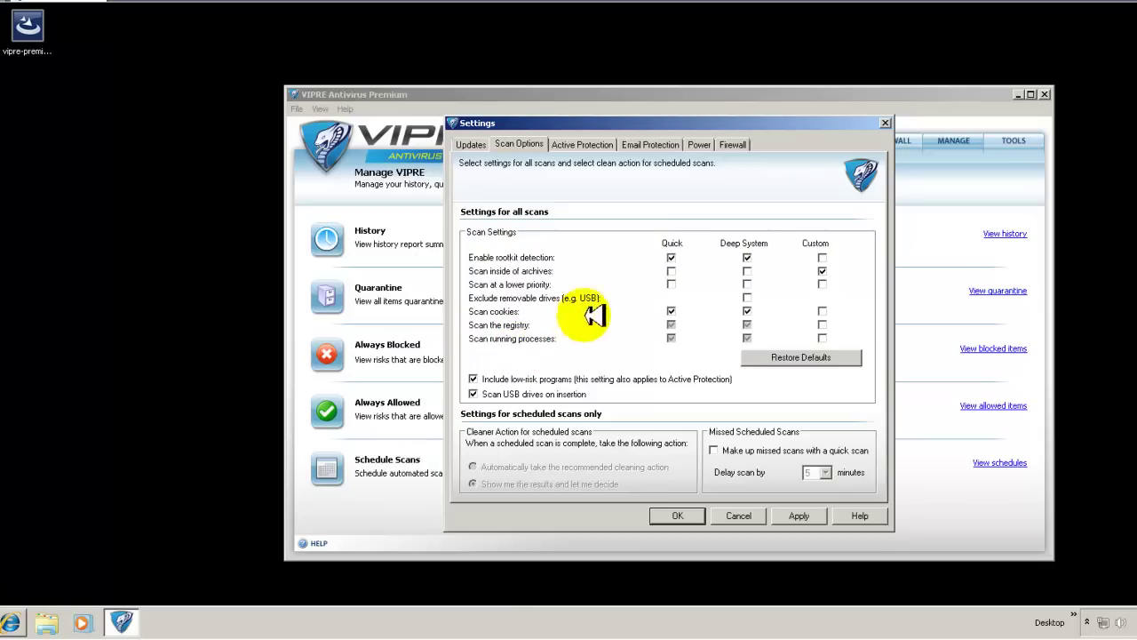
click(746, 311)
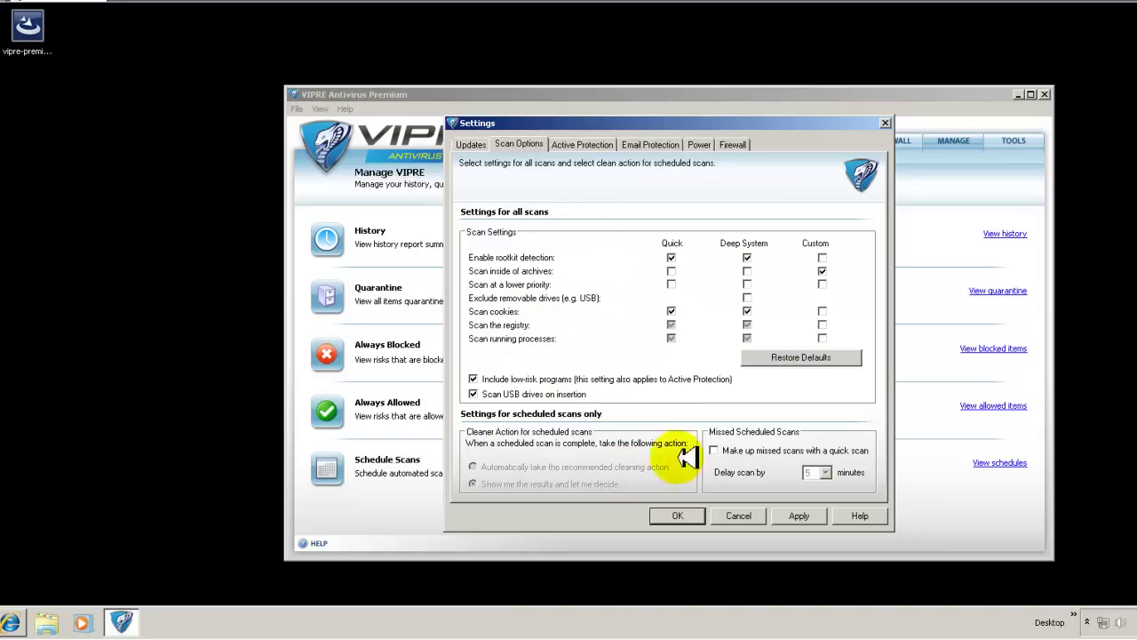
On the Active Protection settings, review the monitored file extensions list and close it unchanged
click(589, 146)
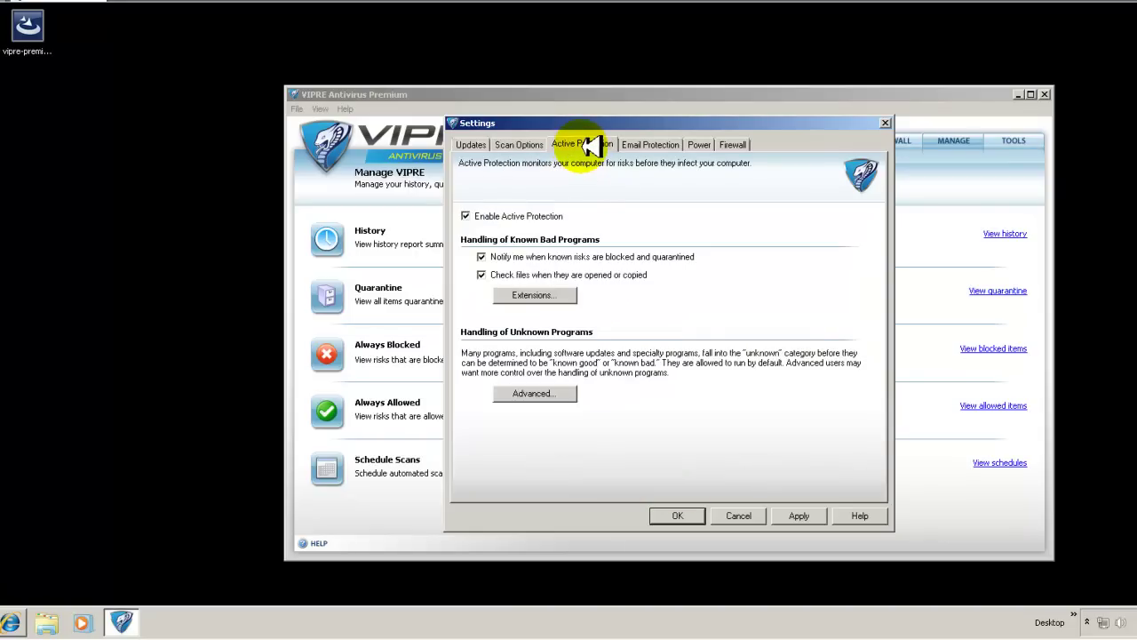
click(535, 296)
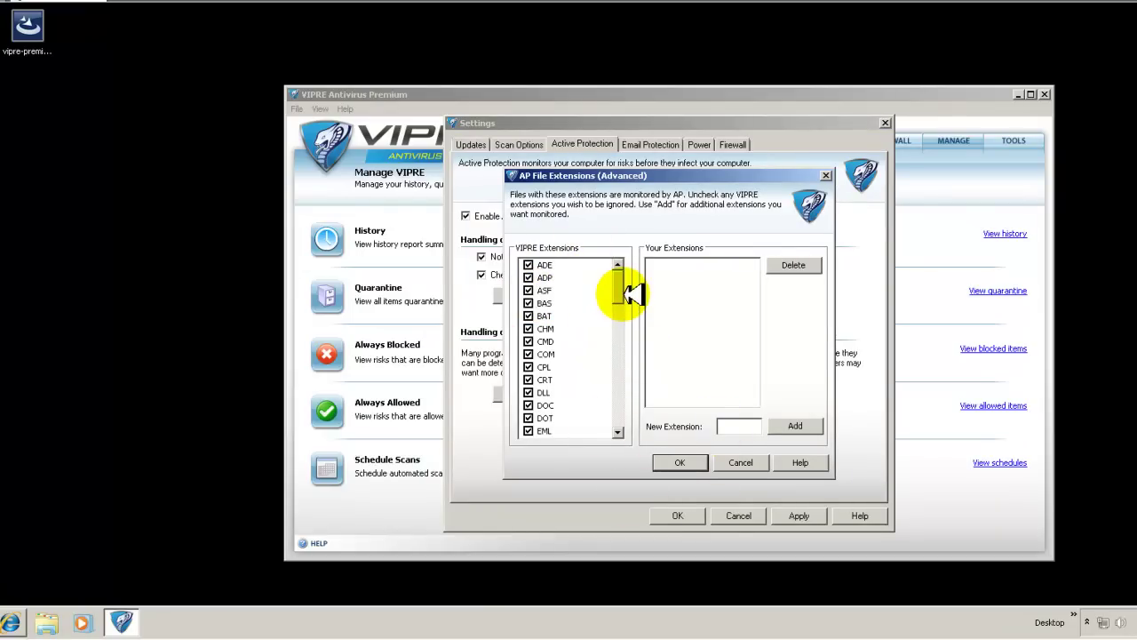
mouse_move(621, 297)
mouse_down()
mouse_move(622, 427)
mouse_move(622, 297)
mouse_up()
click(739, 462)
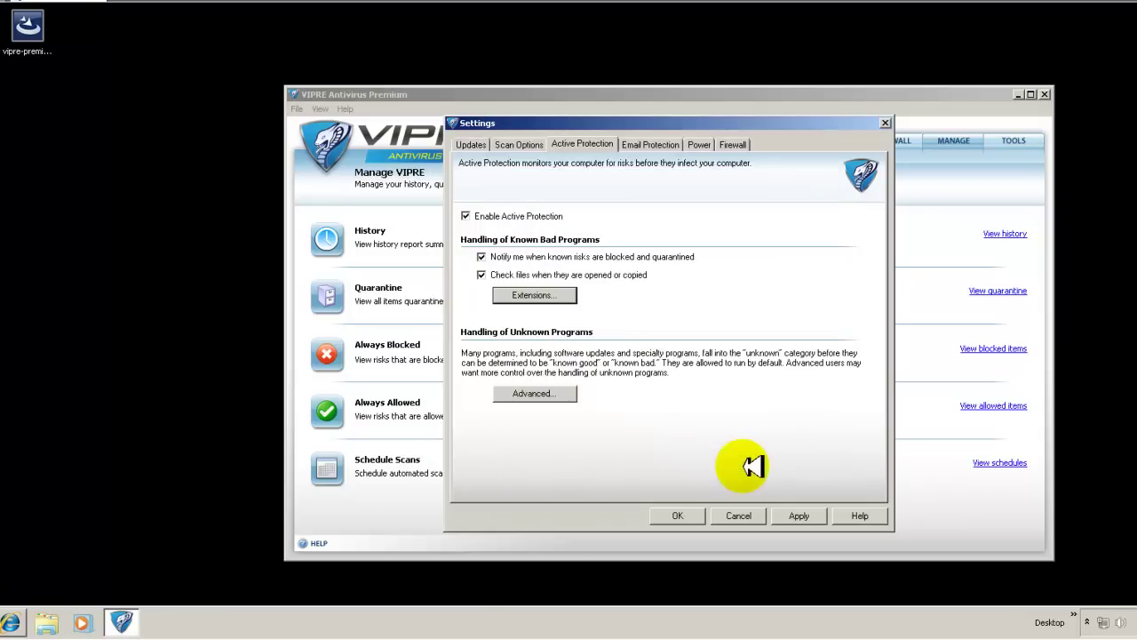
Review the Advanced handling options for unknown programs and close them with OK
click(558, 398)
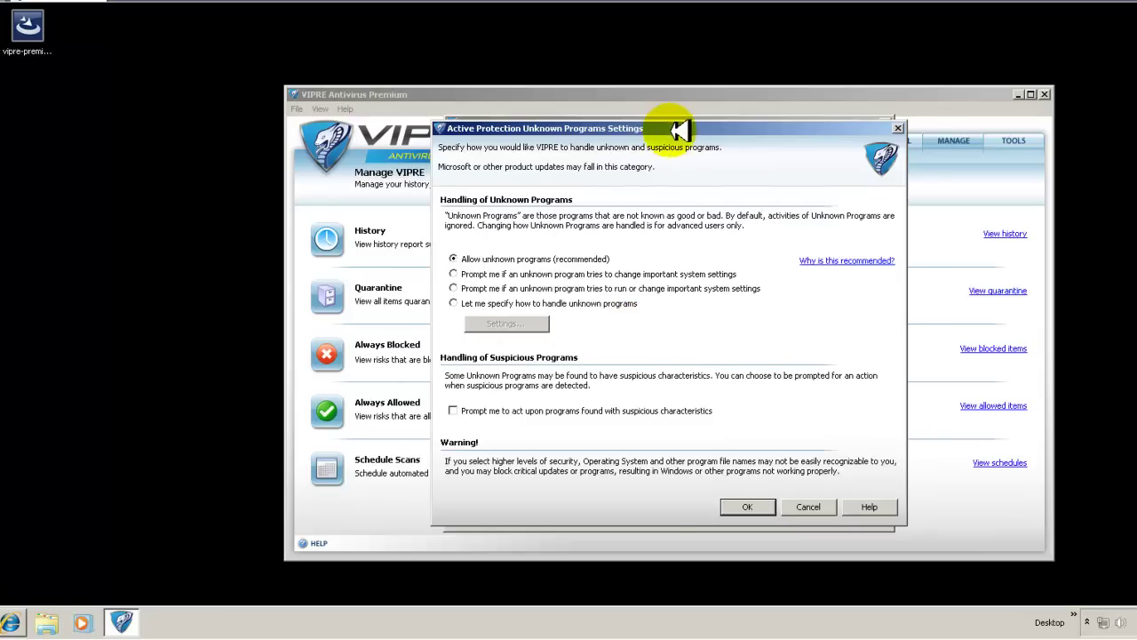
drag(665, 134, 628, 168)
click(716, 539)
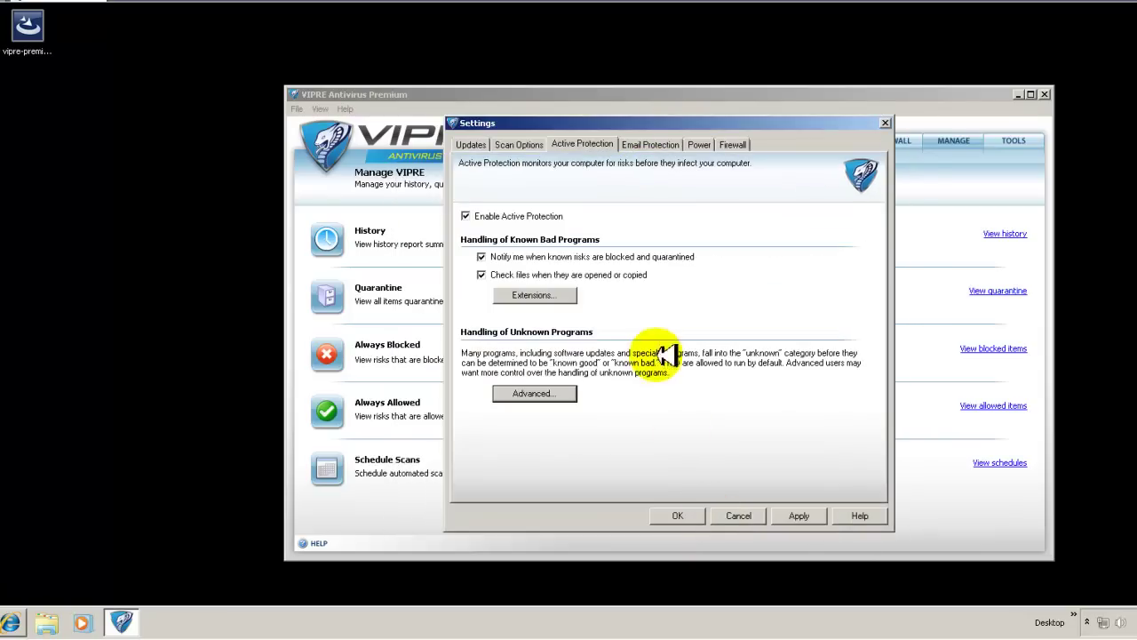
Look over the Email Protection settings, then view the Power settings with wake-for-scheduled-scans enabled
click(642, 143)
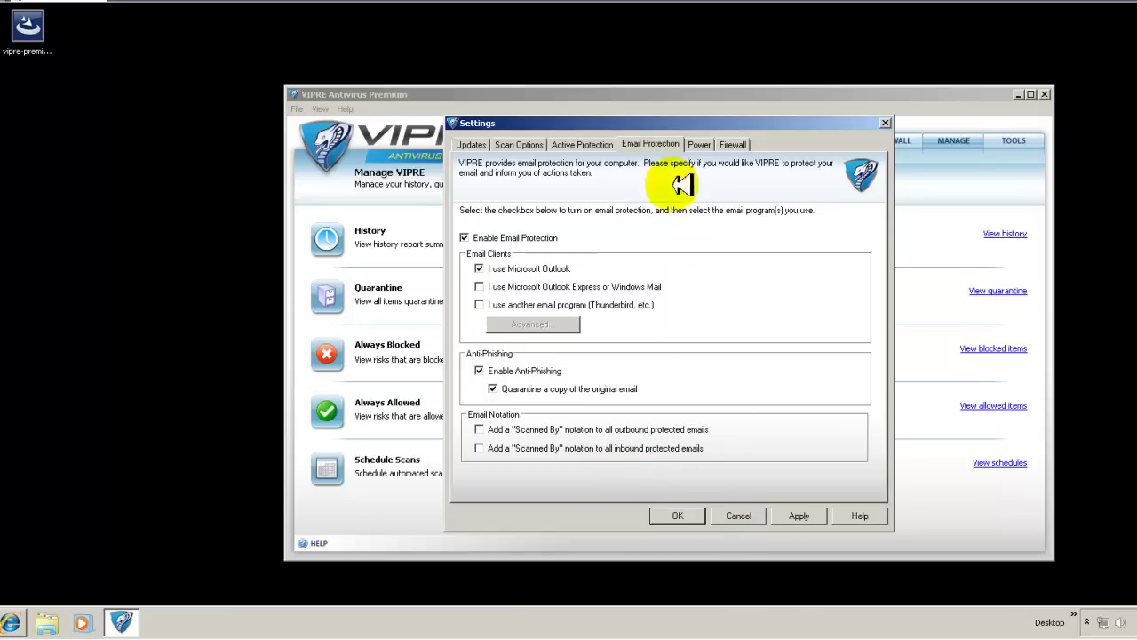
click(698, 144)
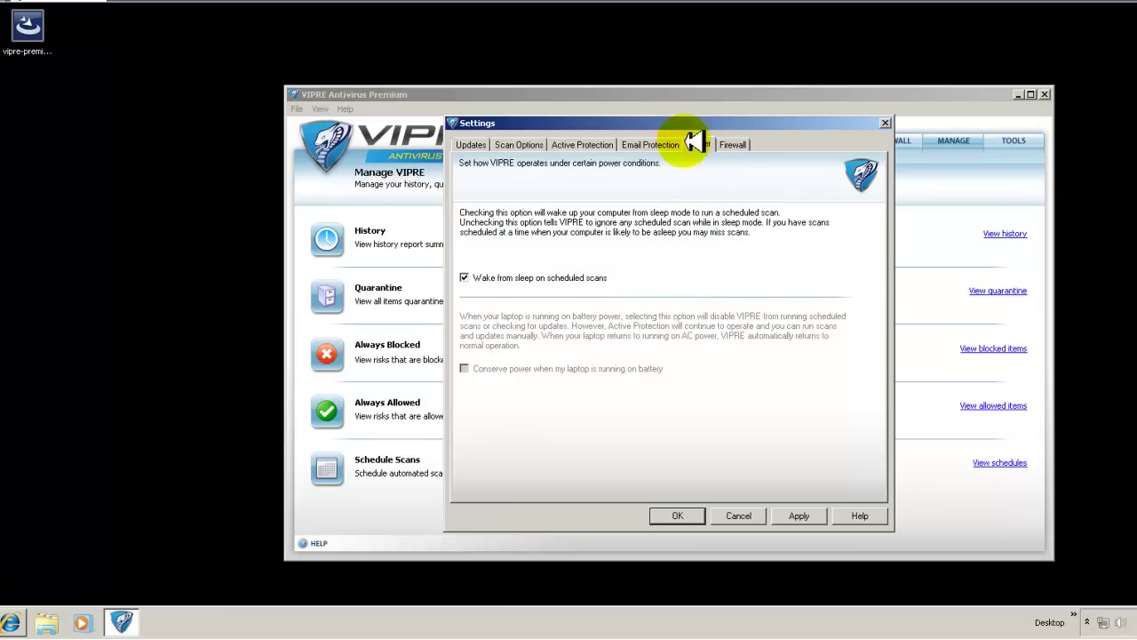
Step from the Firewall settings back through Power, Email Protection, Active Protection and Scan Options to Updates
click(734, 144)
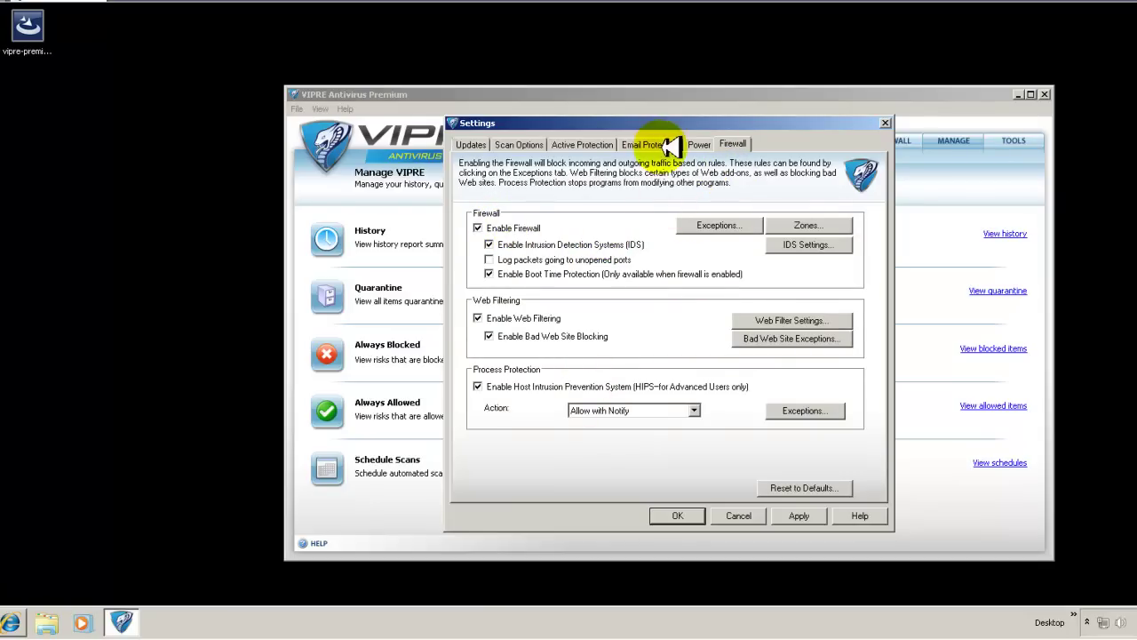
drag(701, 122, 733, 140)
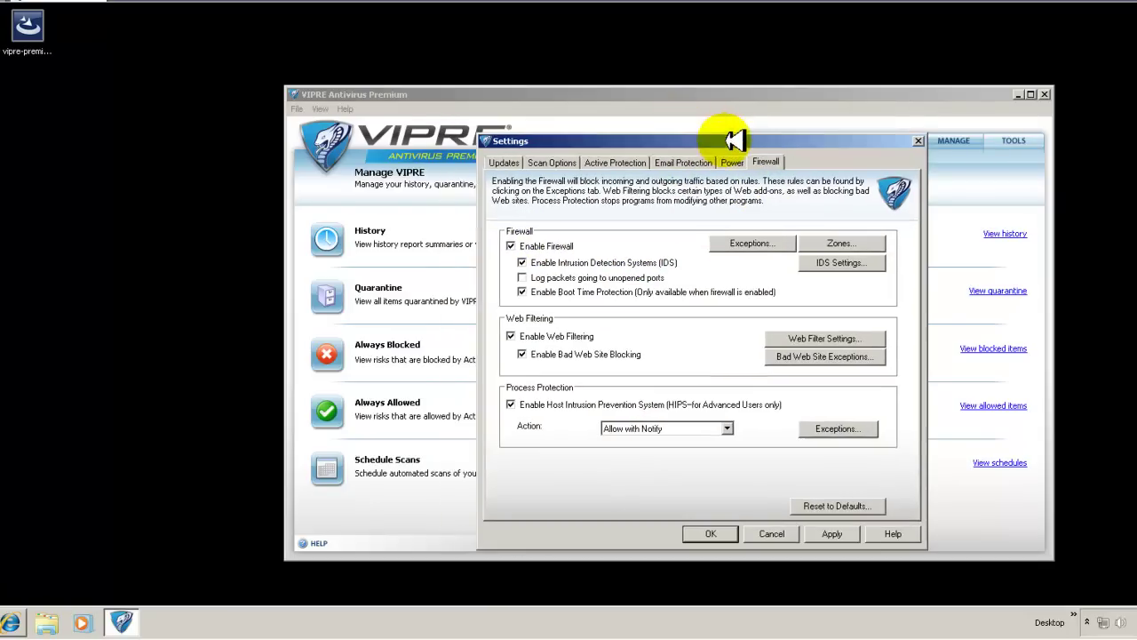
click(734, 163)
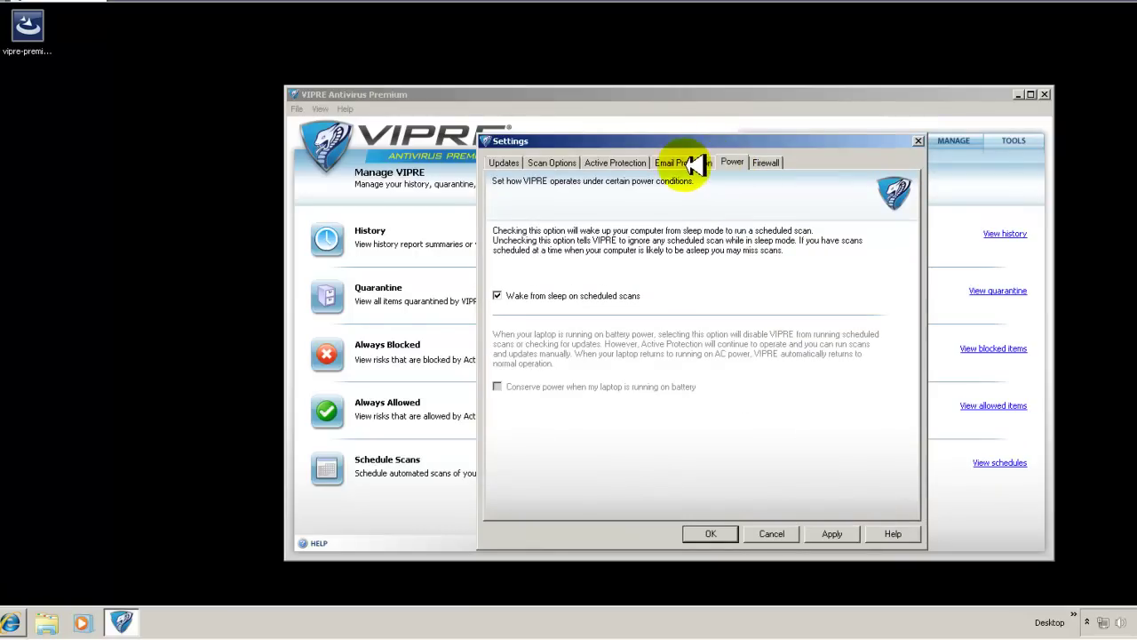
click(690, 164)
click(626, 161)
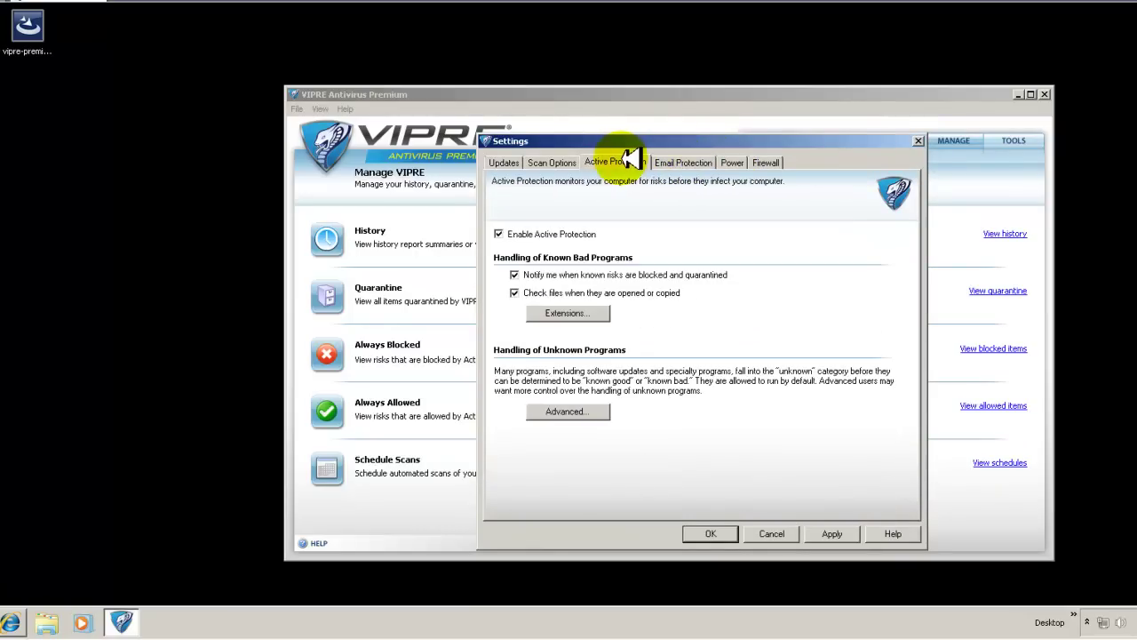
click(555, 163)
click(512, 163)
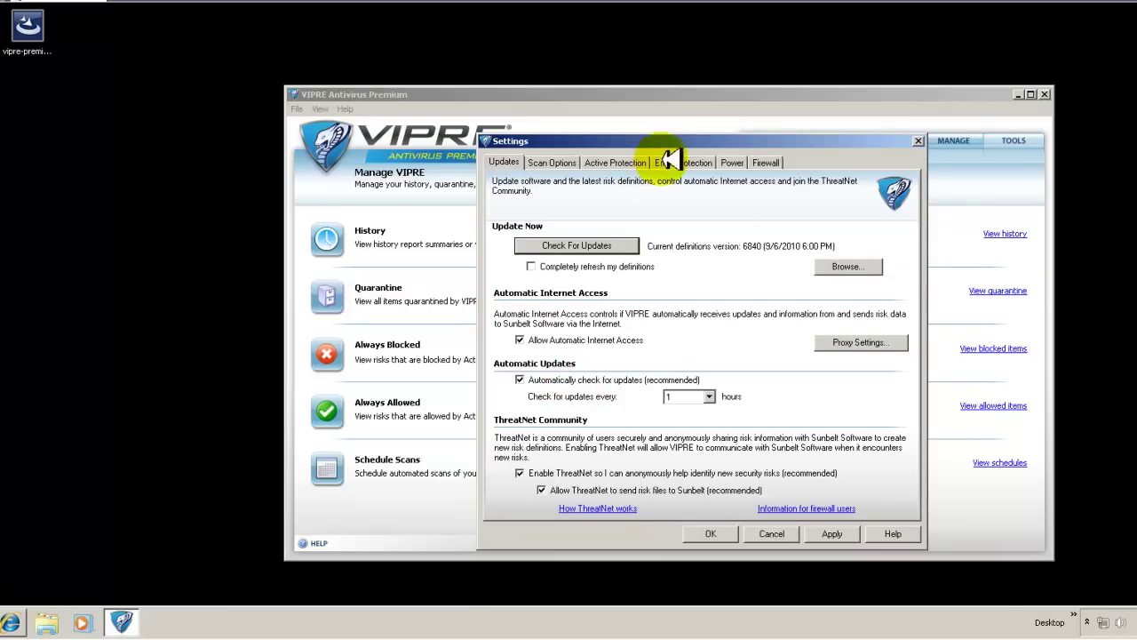
Apply the settings, close the dialog with OK, and show the System Tools page
drag(723, 143, 673, 156)
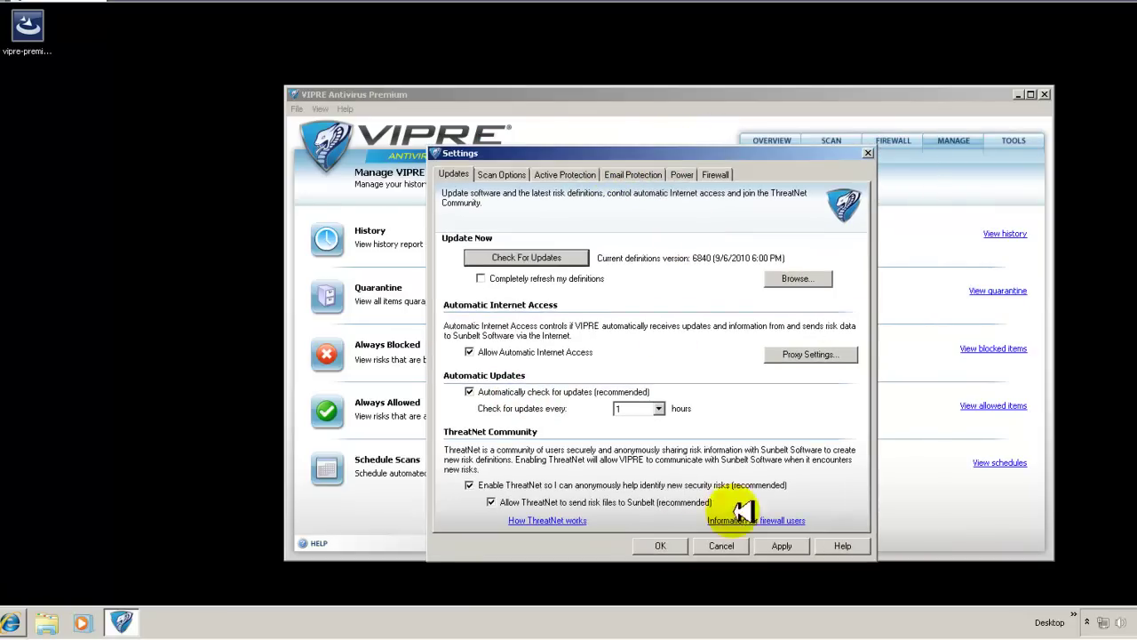
click(781, 544)
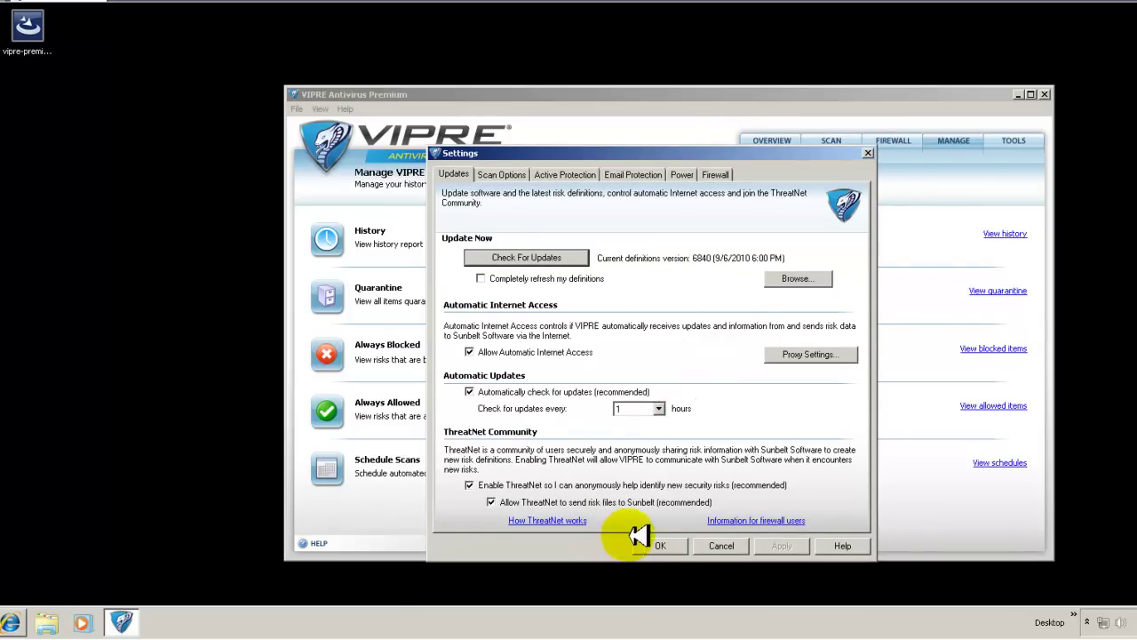
click(665, 545)
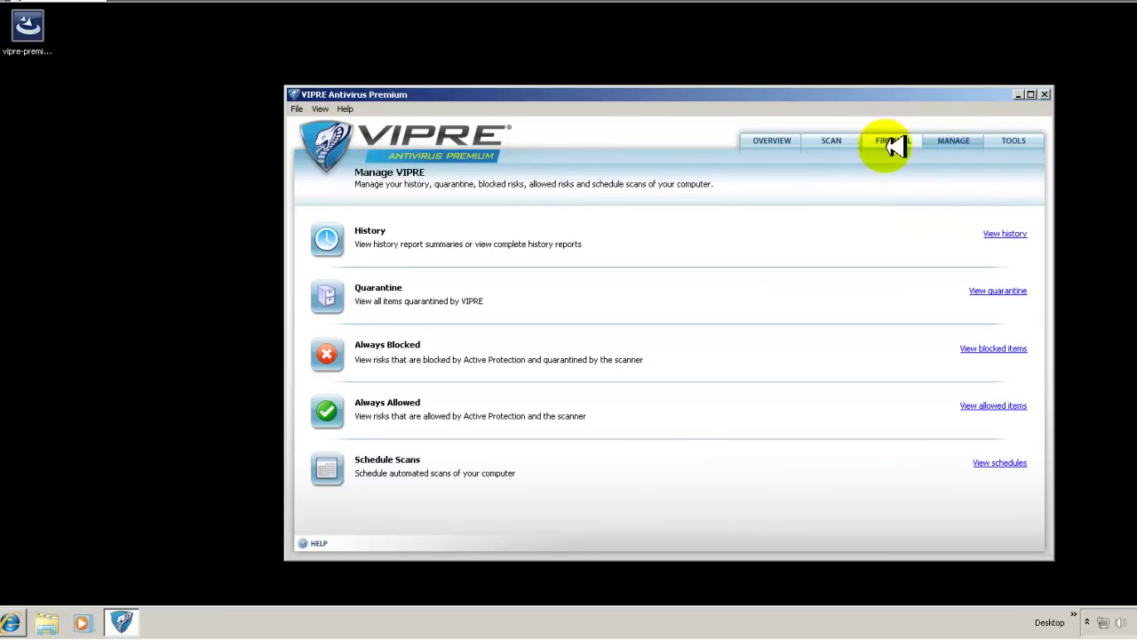
click(997, 140)
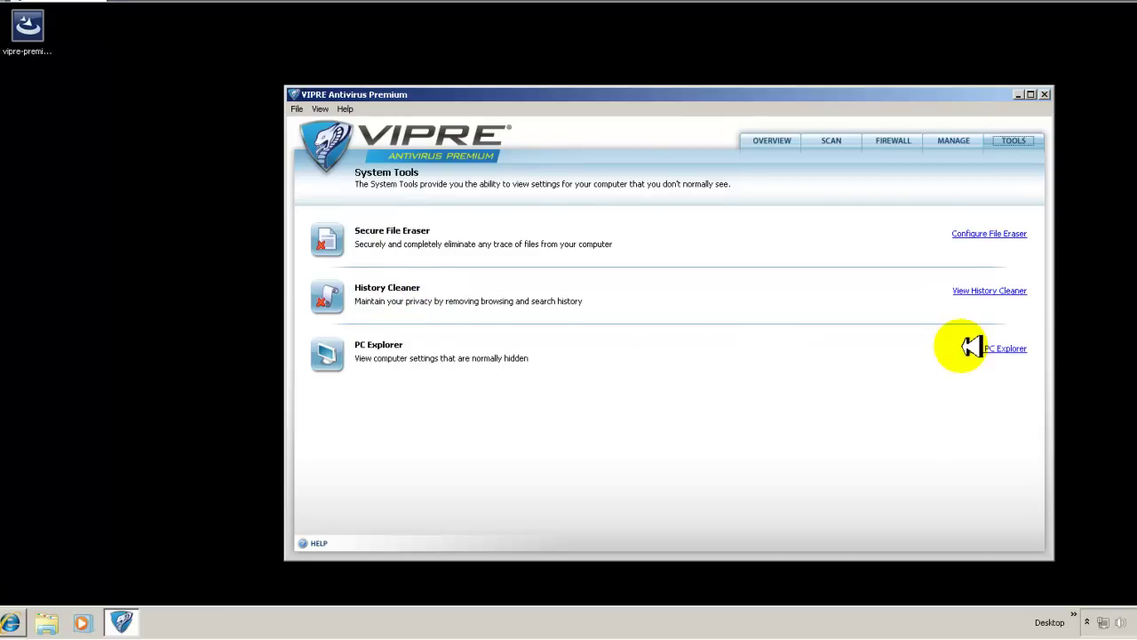
Open PC Explorer and view Downloaded ActiveX, then Internet Applications with iexplore.exe and sbamui.exe connections
click(1012, 349)
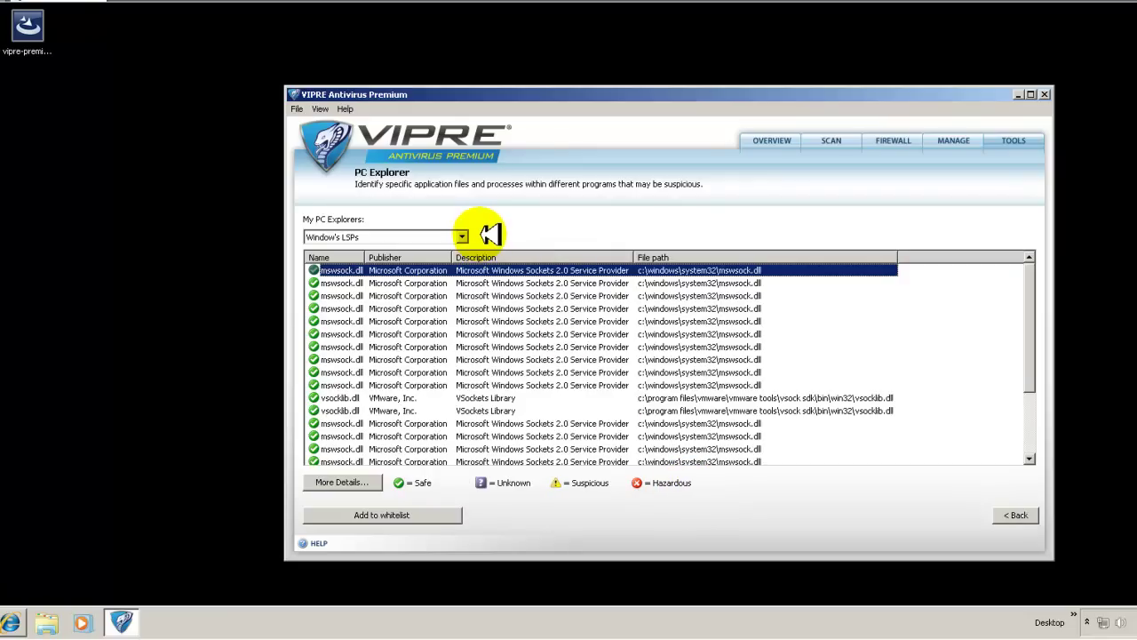
click(466, 236)
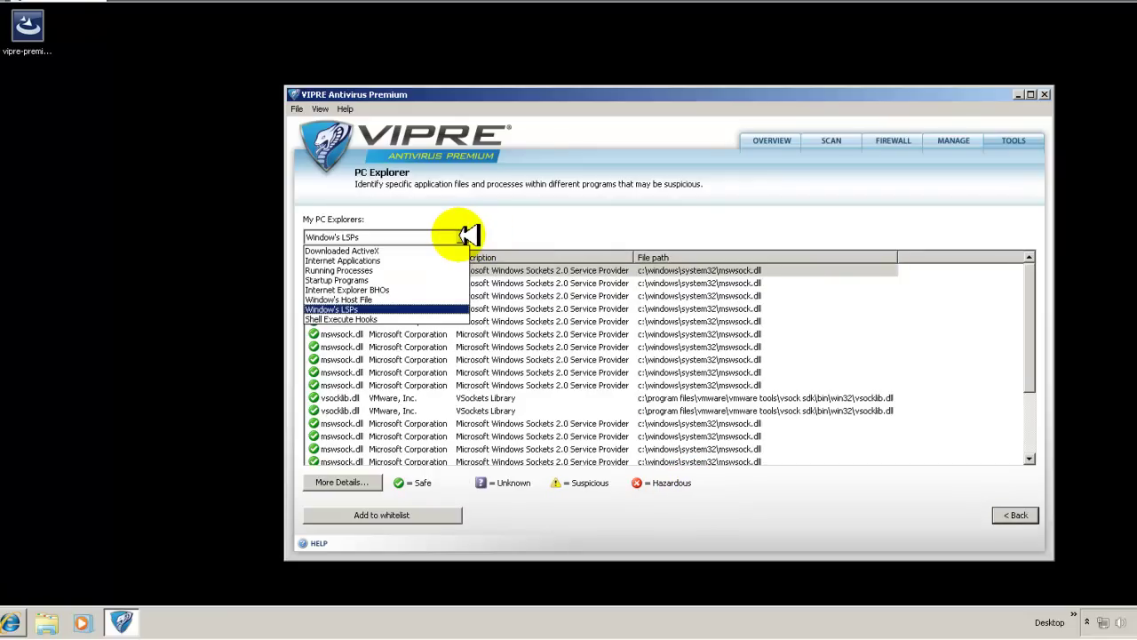
click(374, 250)
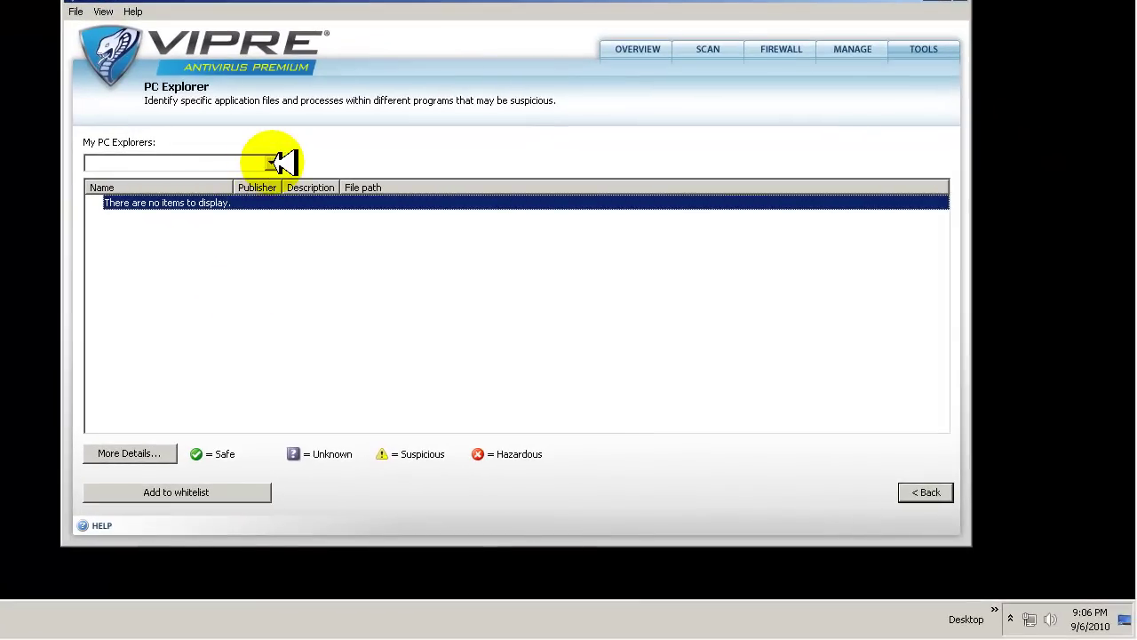
click(274, 162)
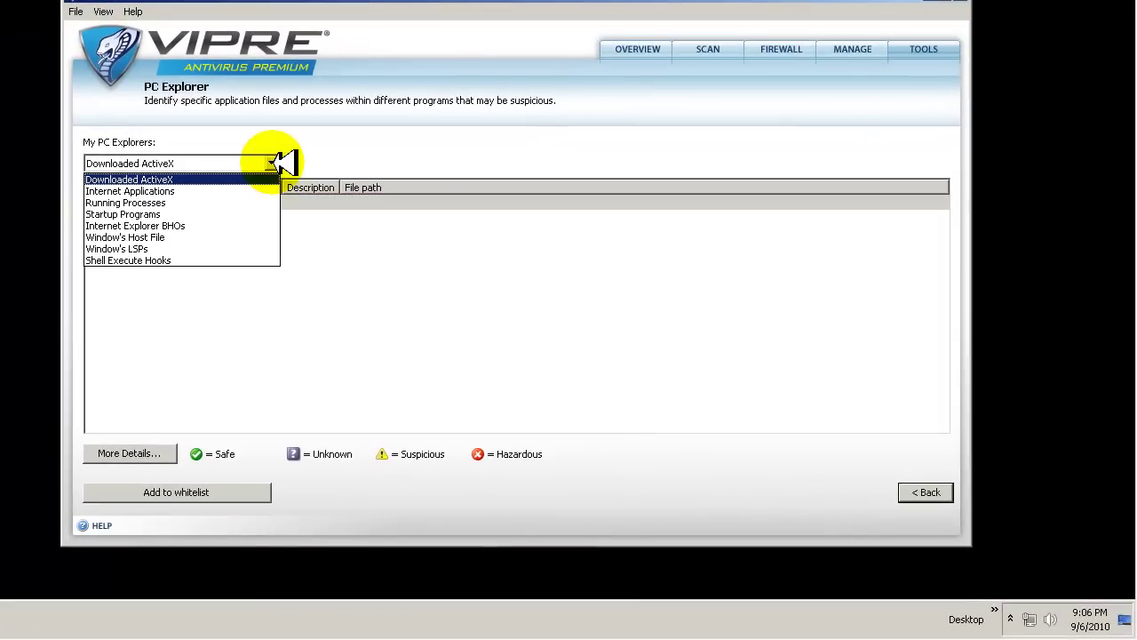
click(220, 193)
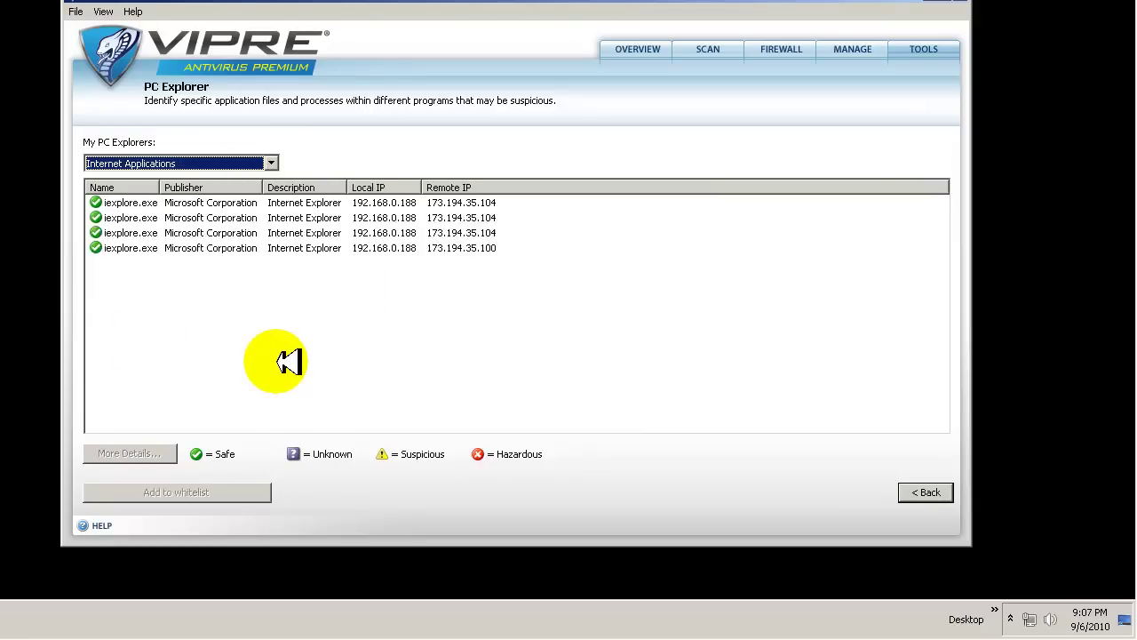
click(272, 163)
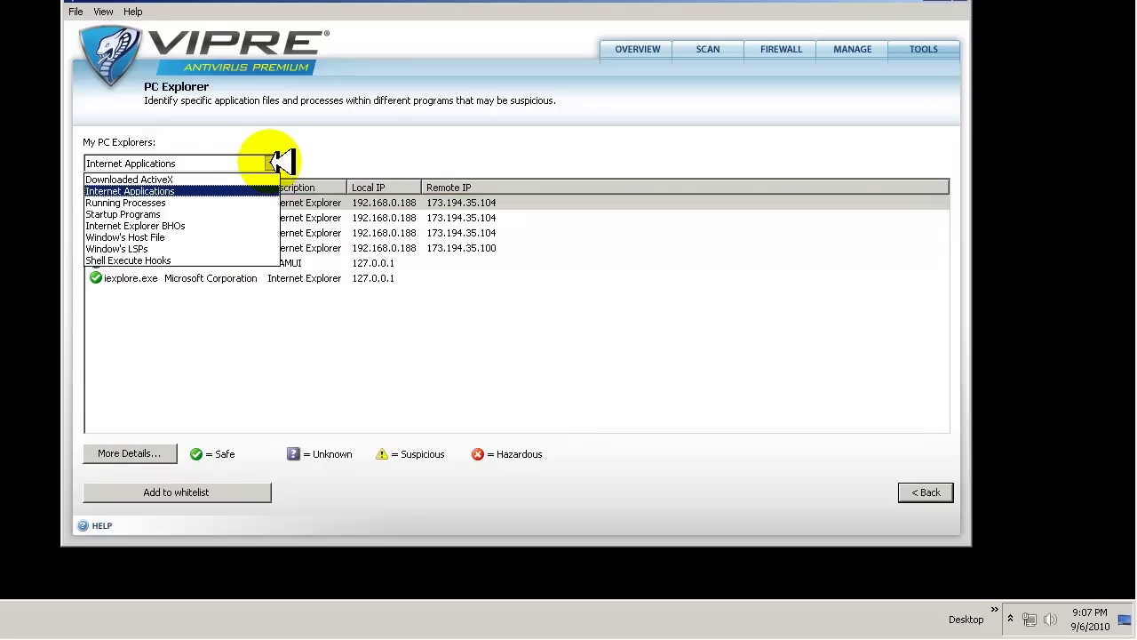
click(238, 205)
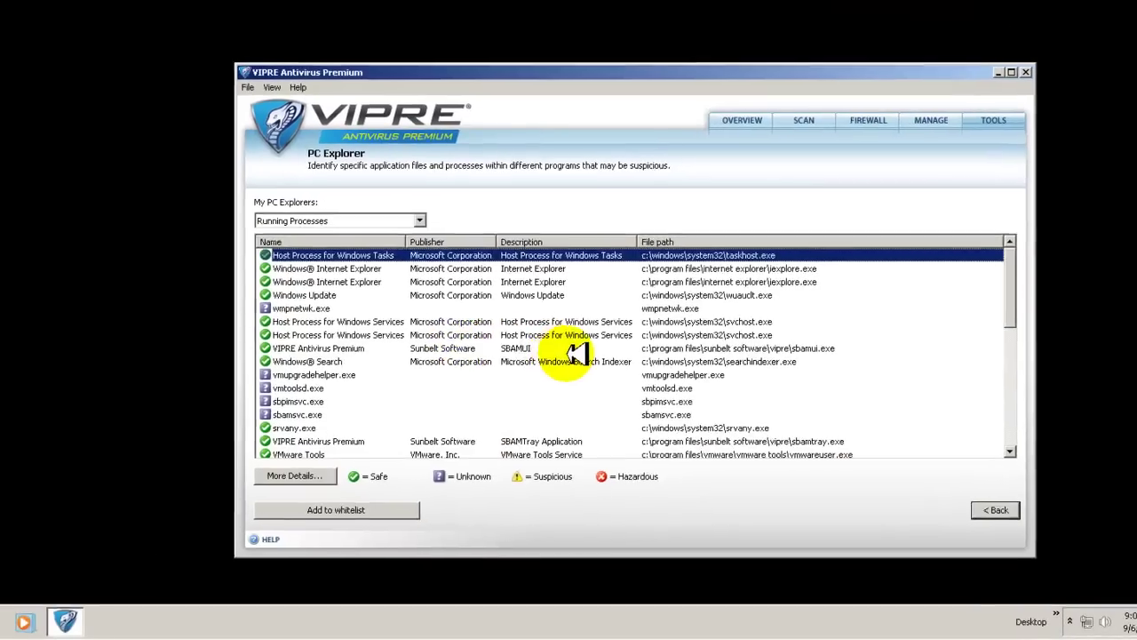
scroll(508, 324, down, 1)
scroll(662, 373, down, 8)
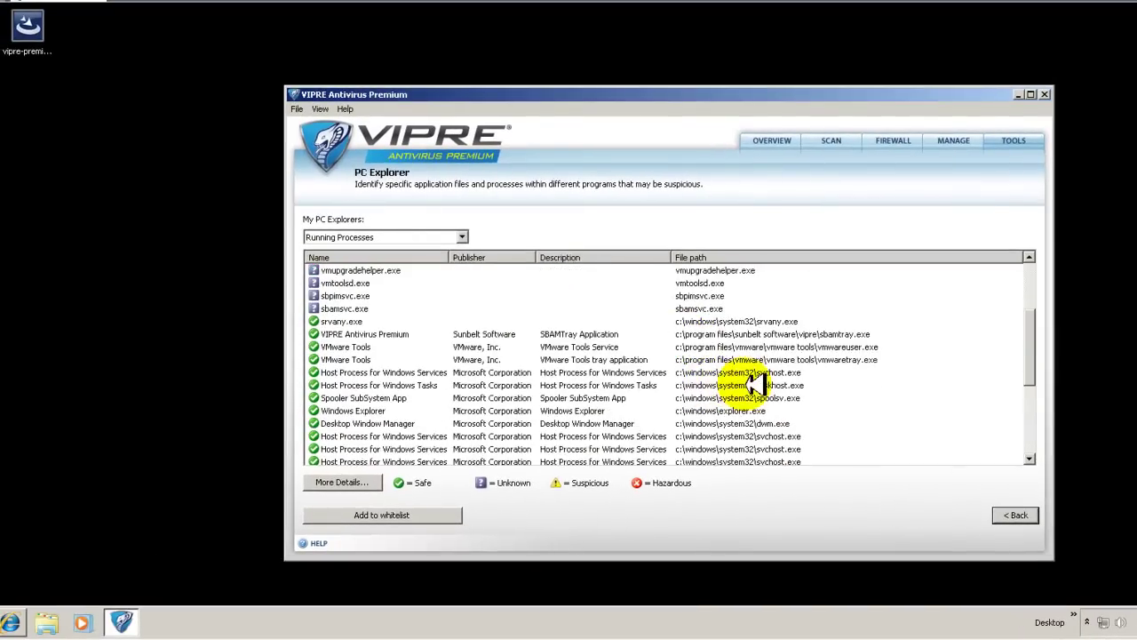
scroll(571, 418, up, 5)
scroll(568, 413, up, 5)
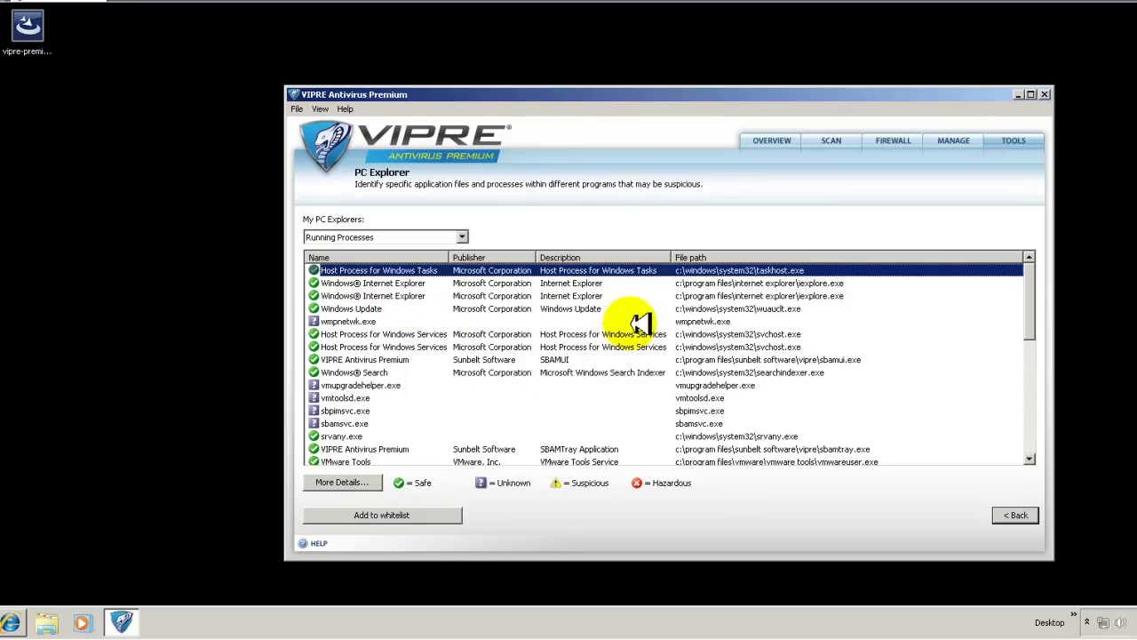
scroll(533, 399, down, 4)
scroll(386, 355, up, 1)
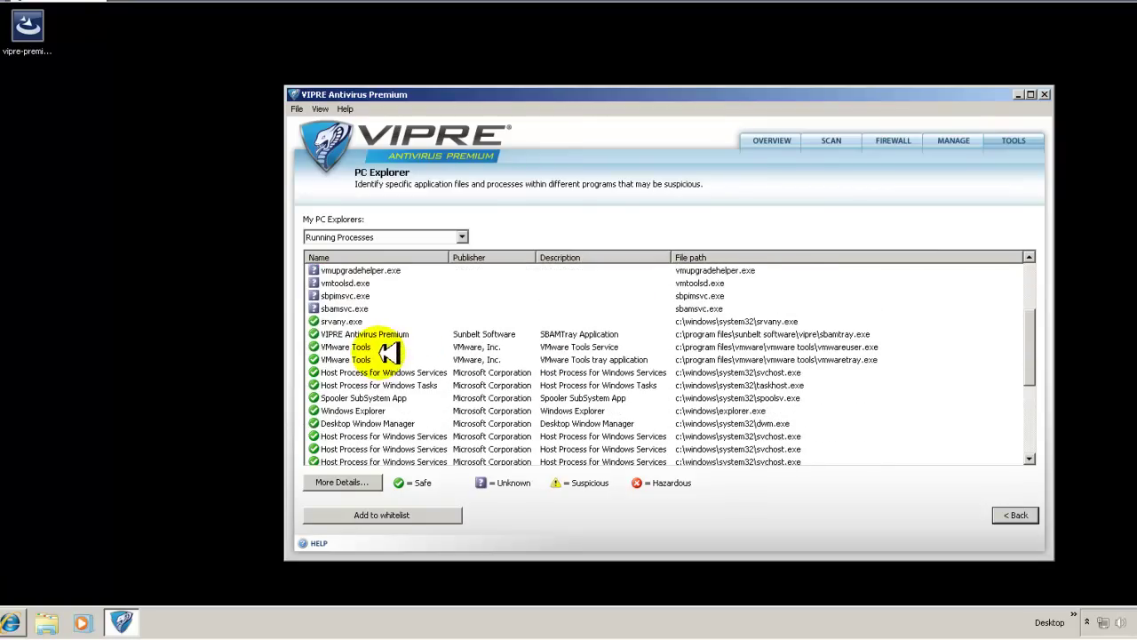
scroll(344, 302, up, 1)
click(357, 309)
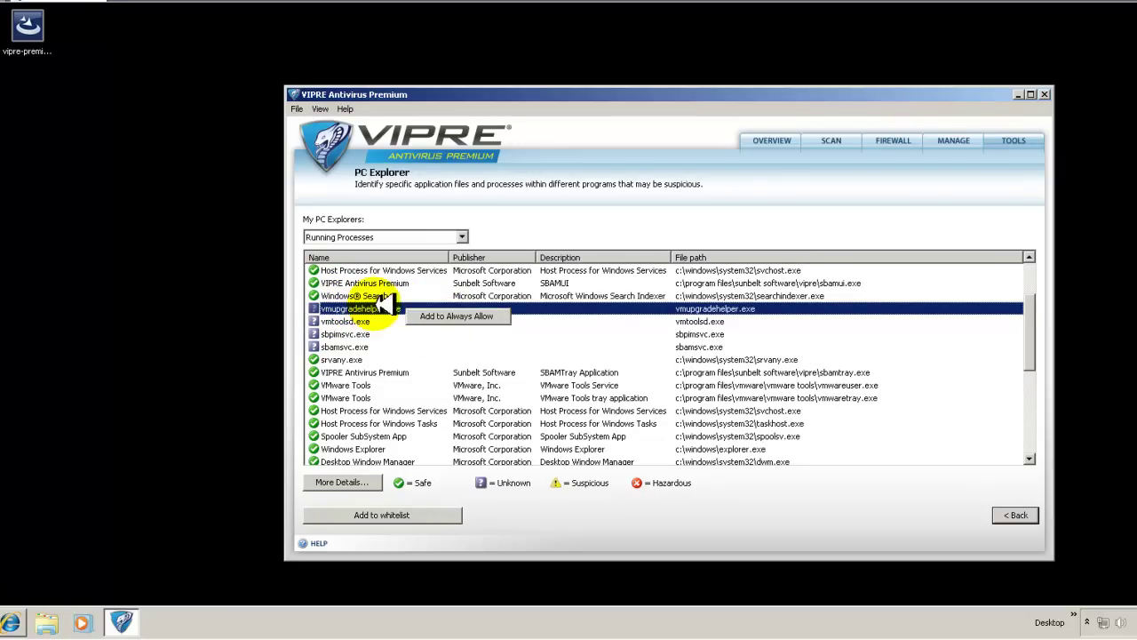
click(367, 307)
click(355, 333)
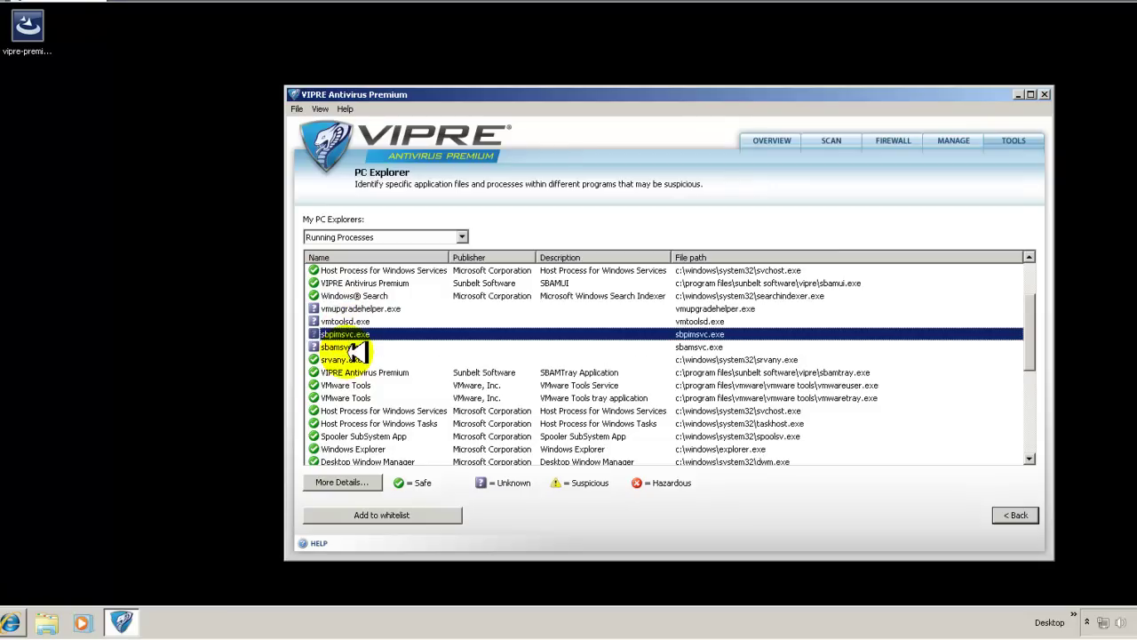
click(353, 346)
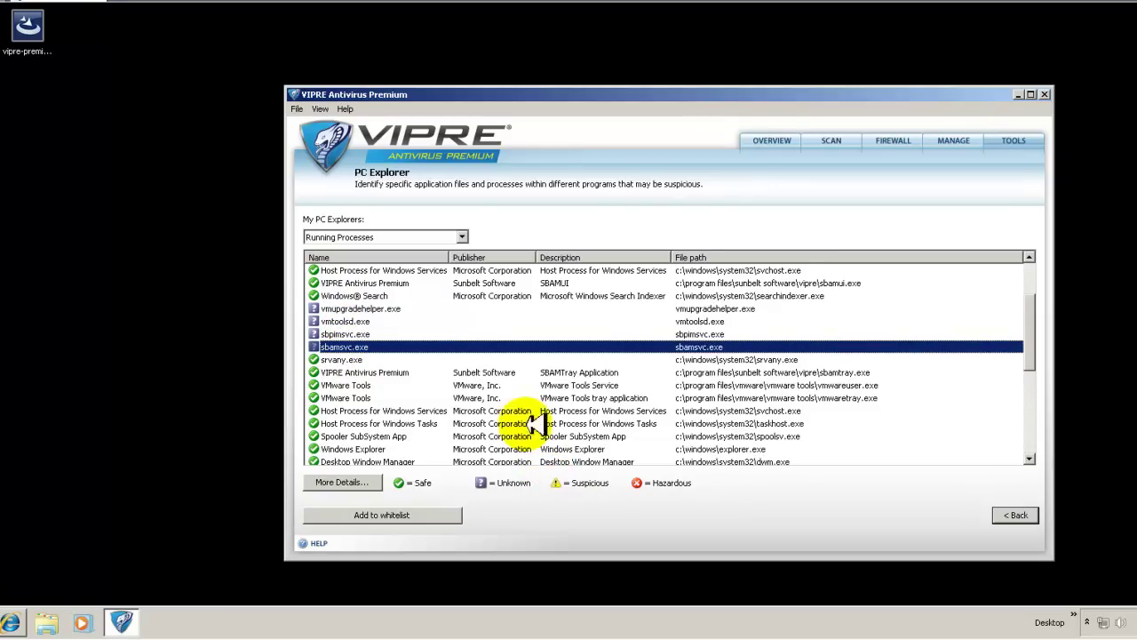
scroll(411, 315, down, 6)
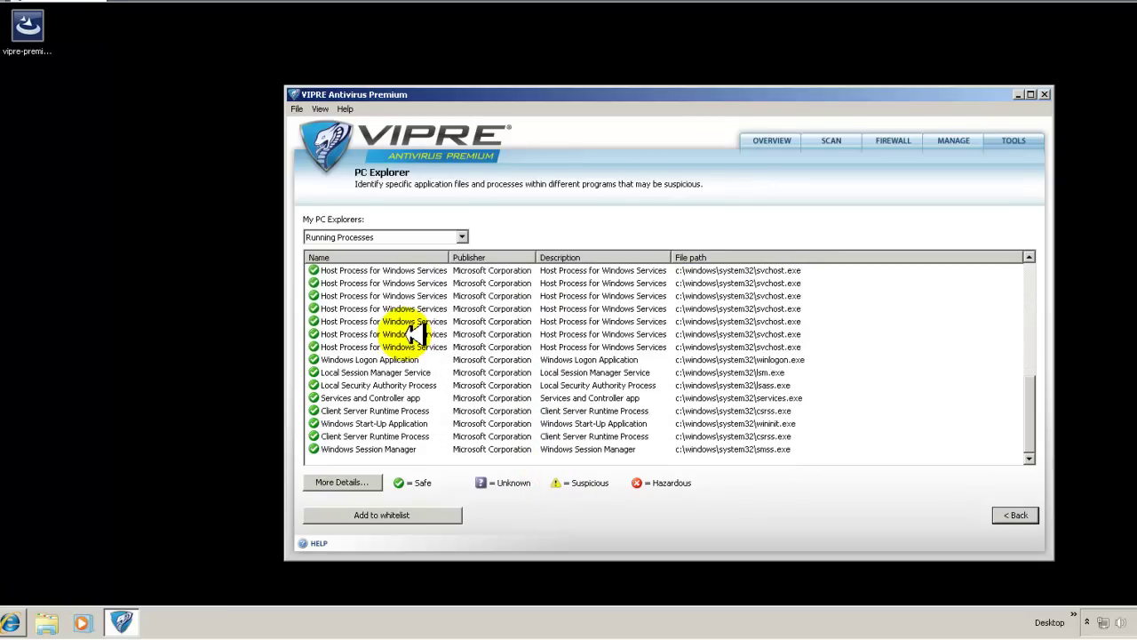
scroll(408, 342, up, 8)
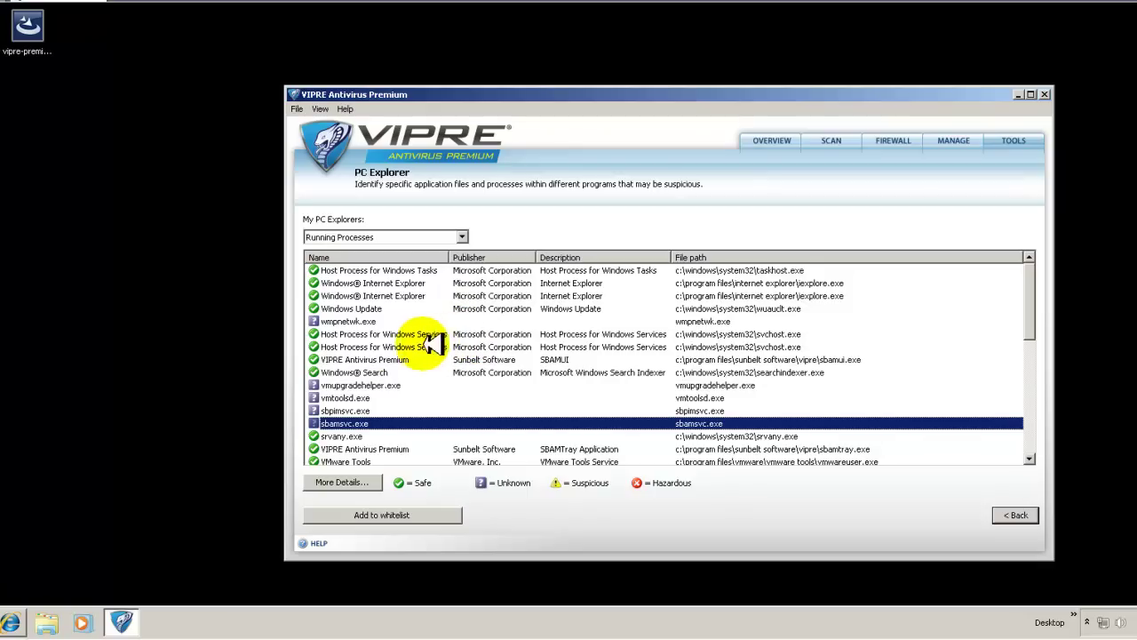
scroll(395, 344, down, 2)
scroll(386, 351, up, 1)
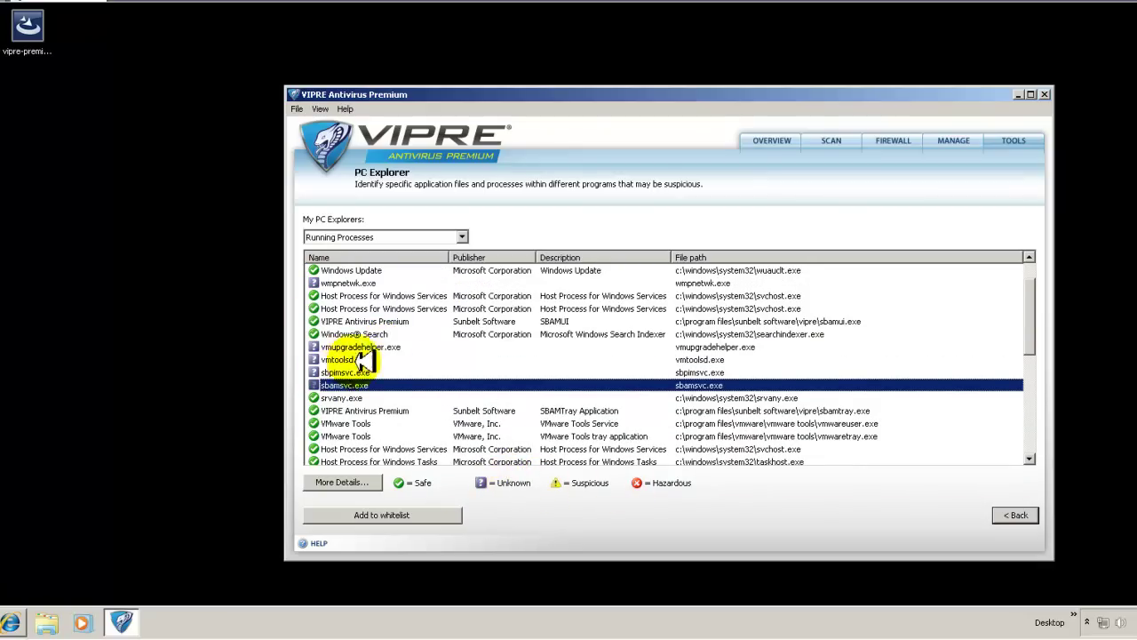
scroll(426, 336, up, 1)
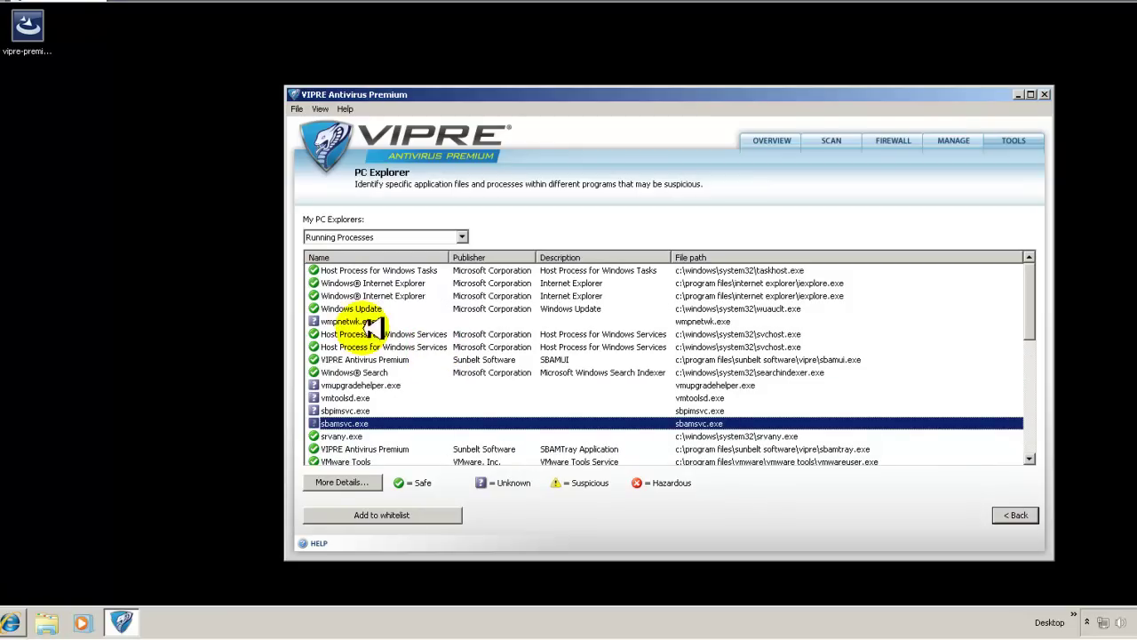
scroll(325, 319, down, 4)
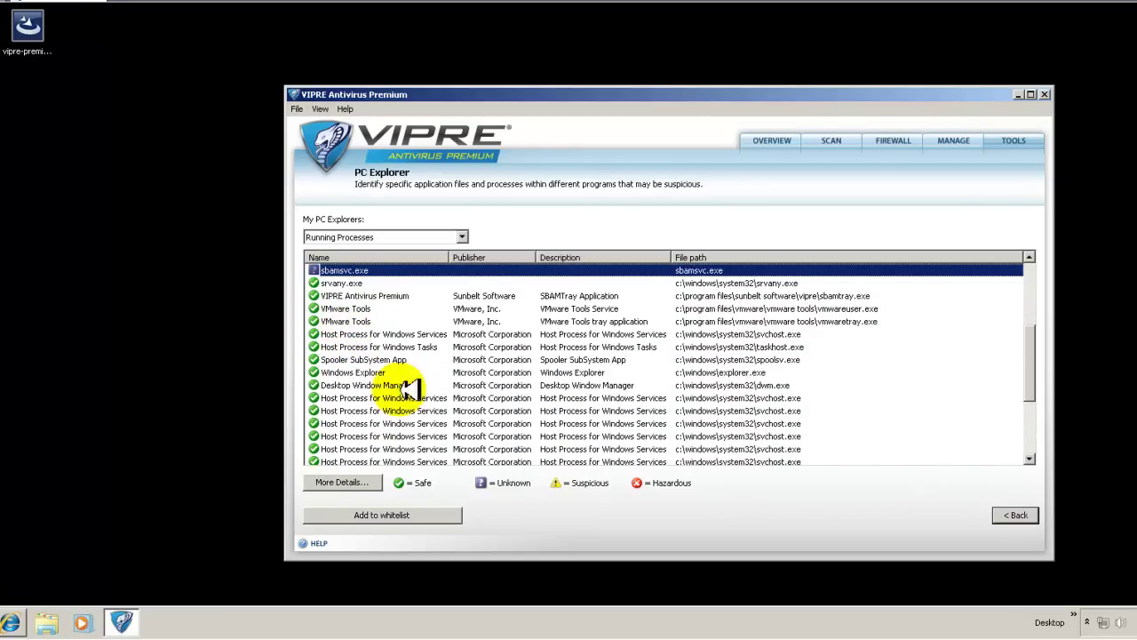
scroll(338, 430, down, 2)
scroll(373, 423, down, 1)
scroll(346, 404, up, 7)
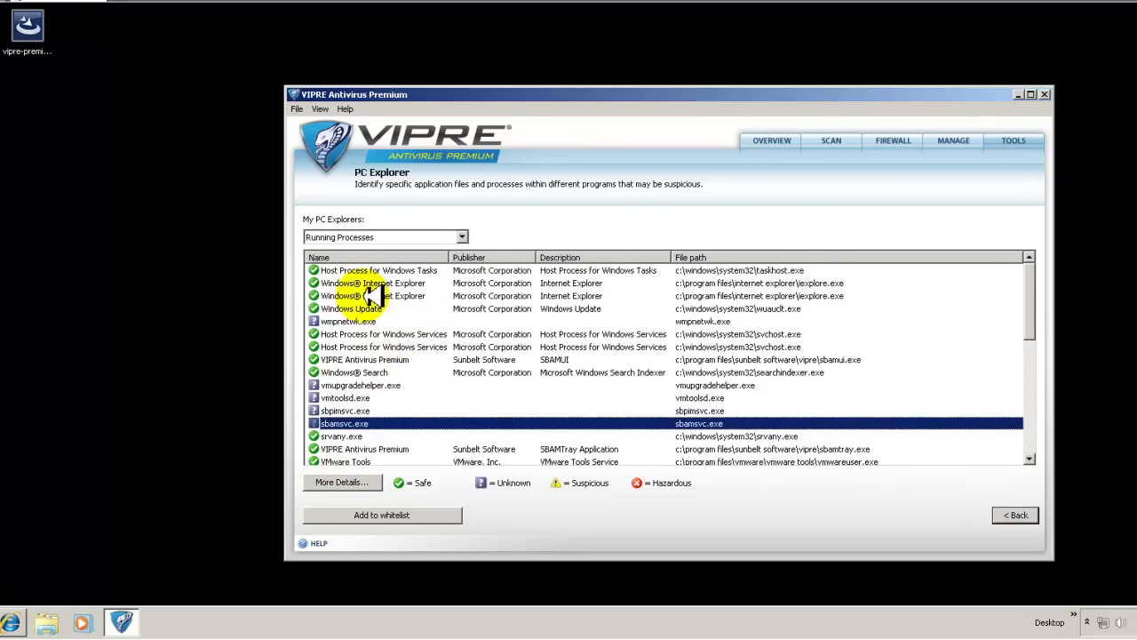
View the Startup Programs, Internet Explorer BHOs and Window's Host File categories in PC Explorer
click(477, 233)
click(445, 280)
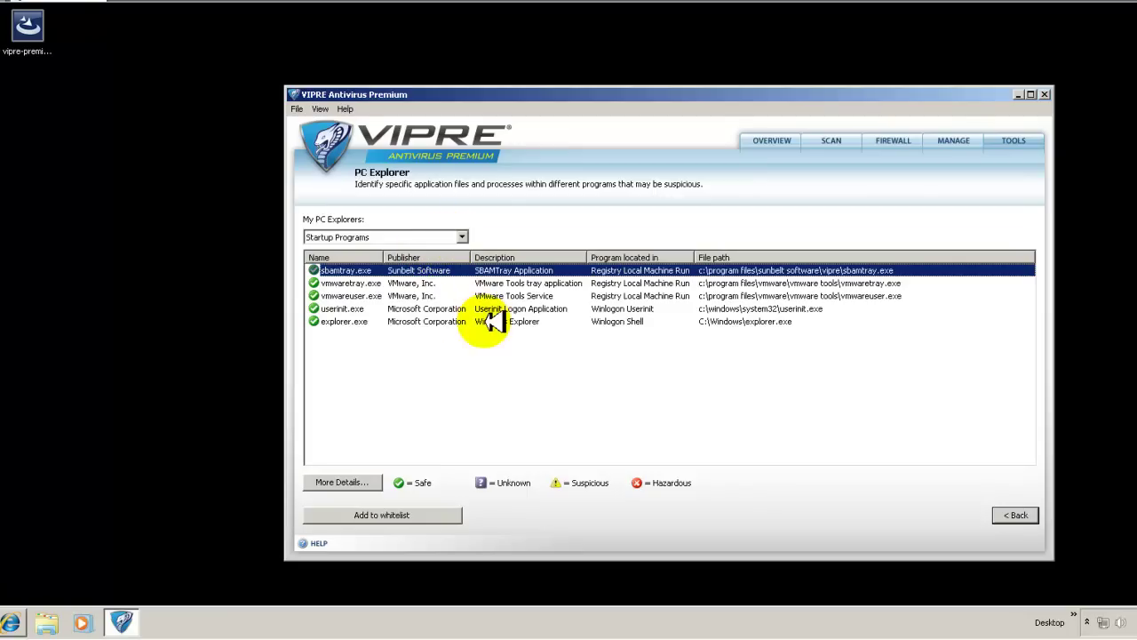
click(460, 237)
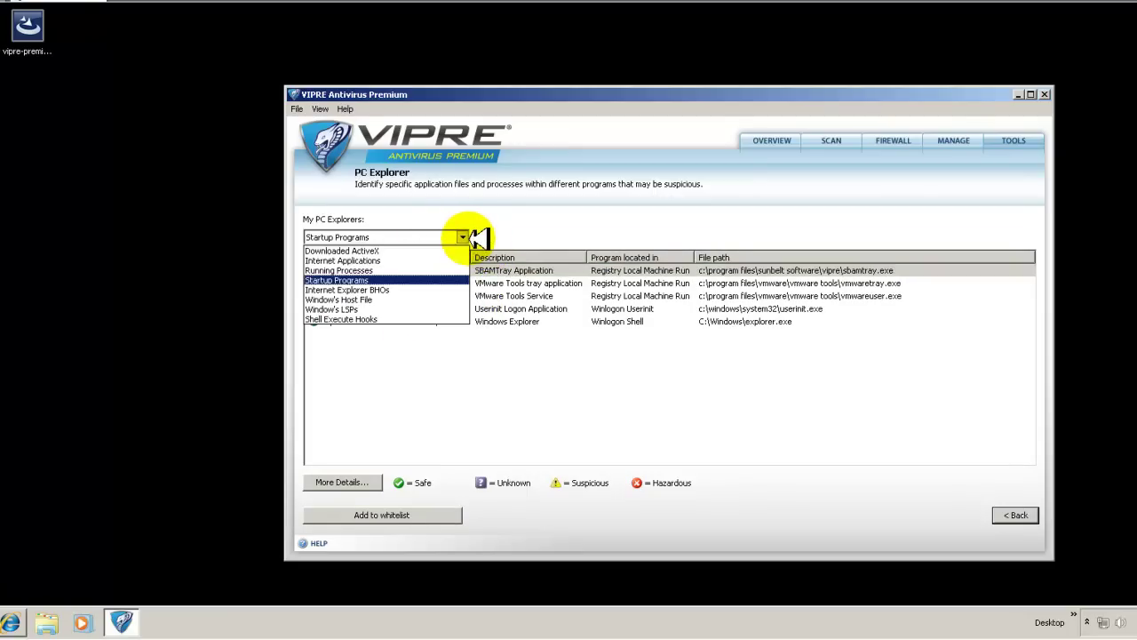
click(416, 290)
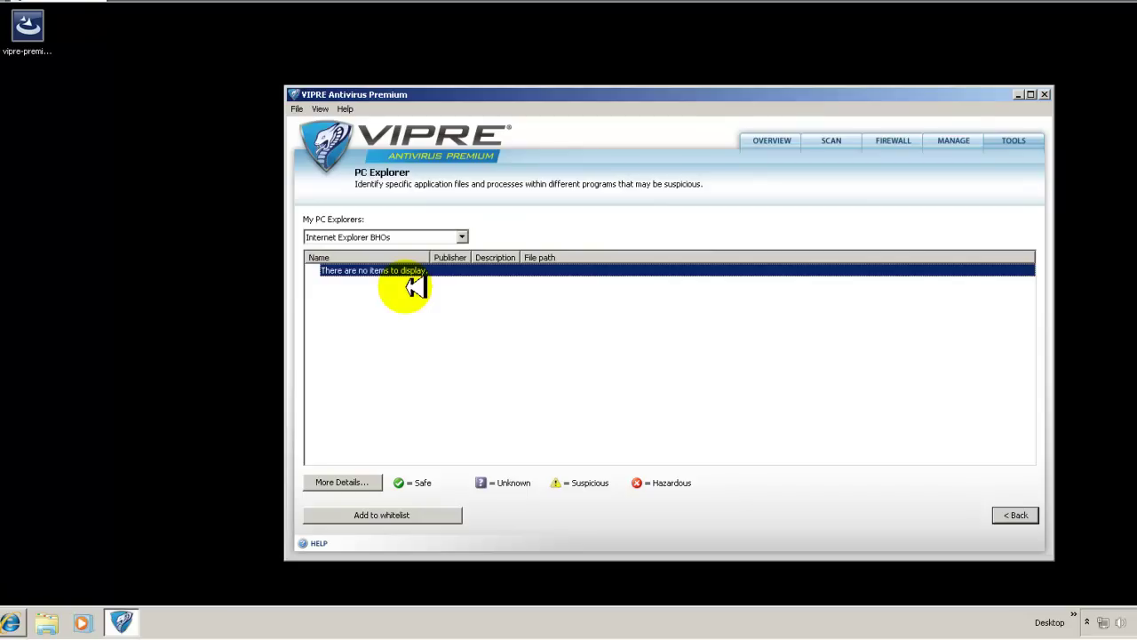
click(463, 234)
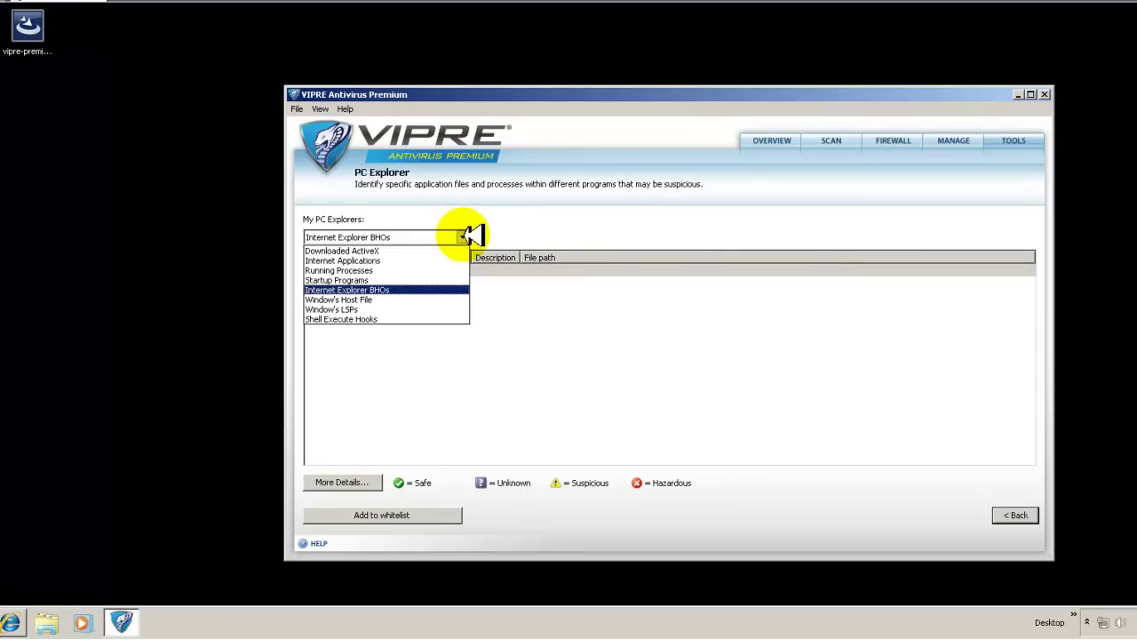
click(438, 299)
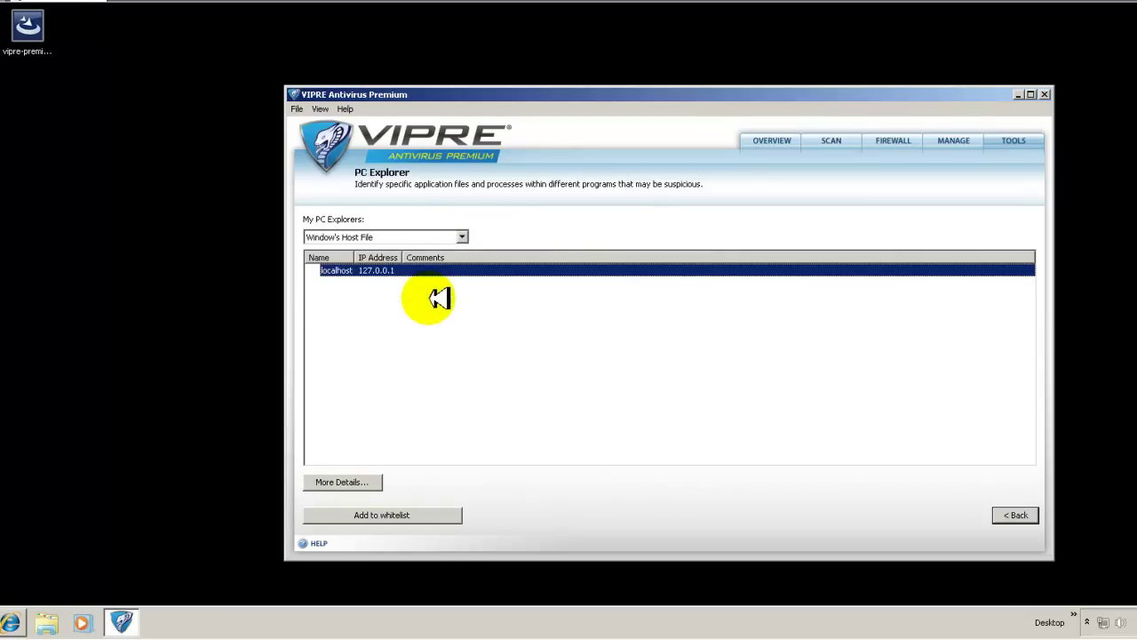
View the Window's LSPs category, then Shell Execute Hooks with its sasseh.dll entry
click(464, 235)
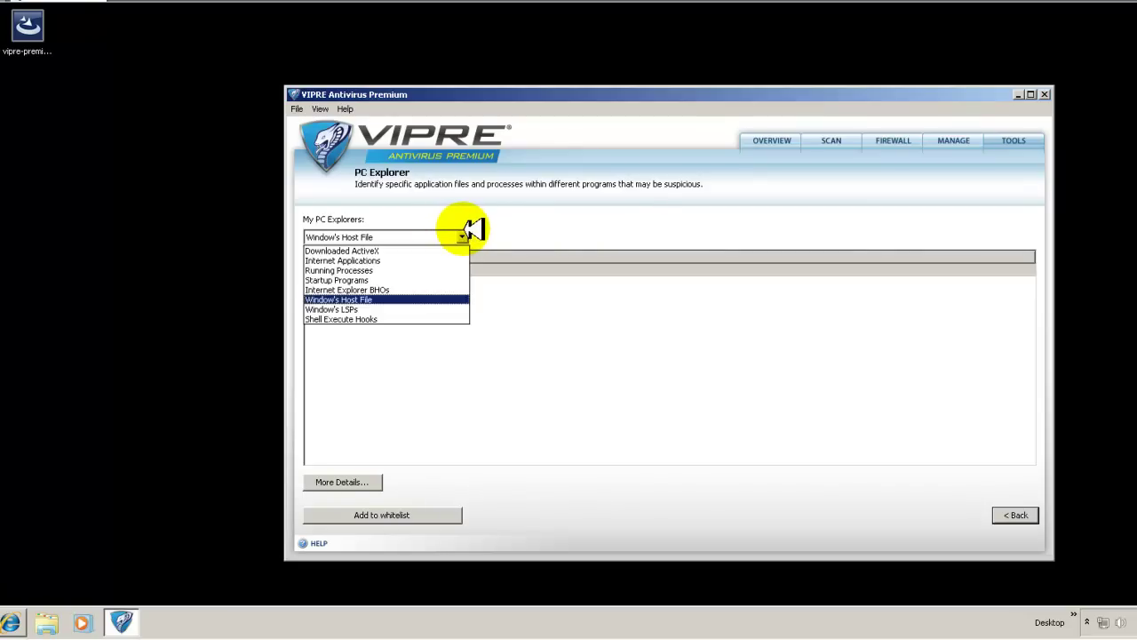
click(458, 307)
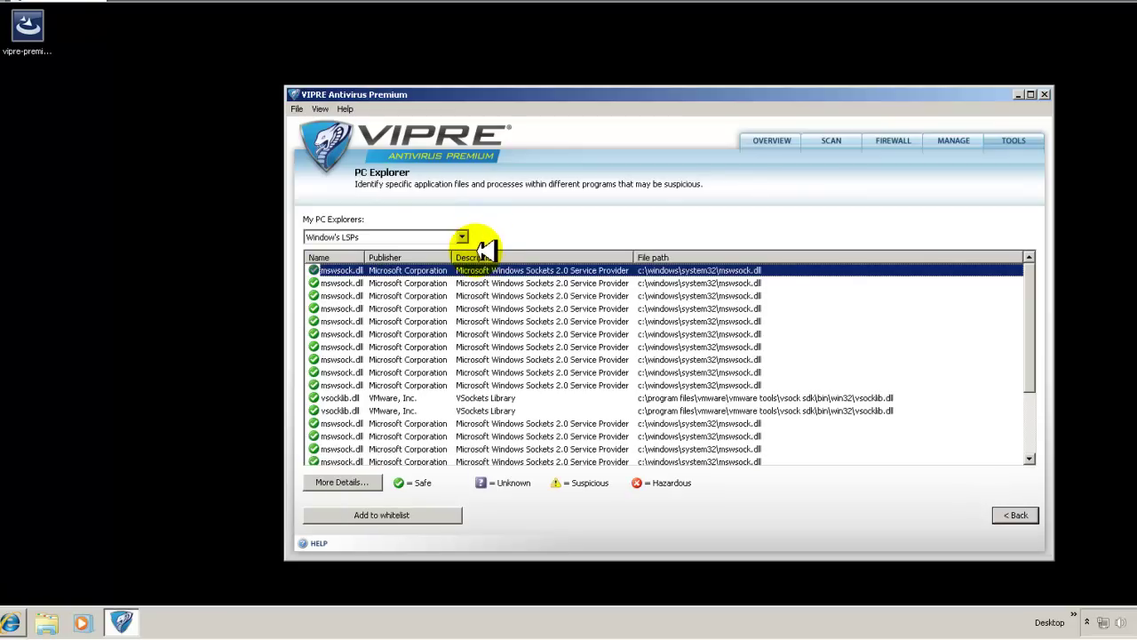
scroll(408, 346, down, 3)
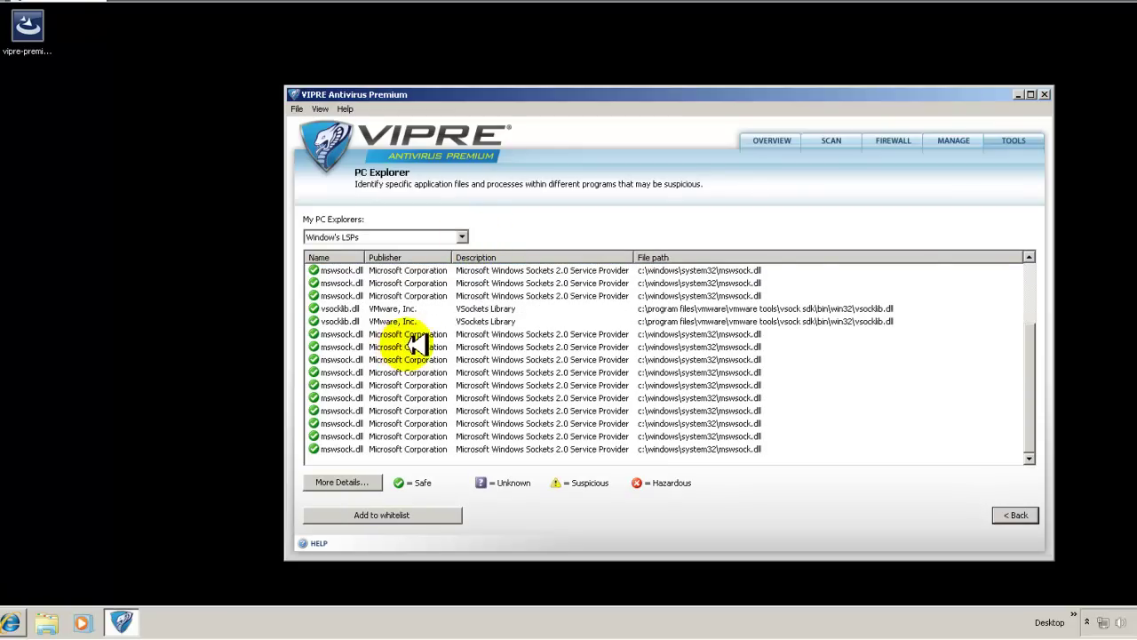
click(463, 238)
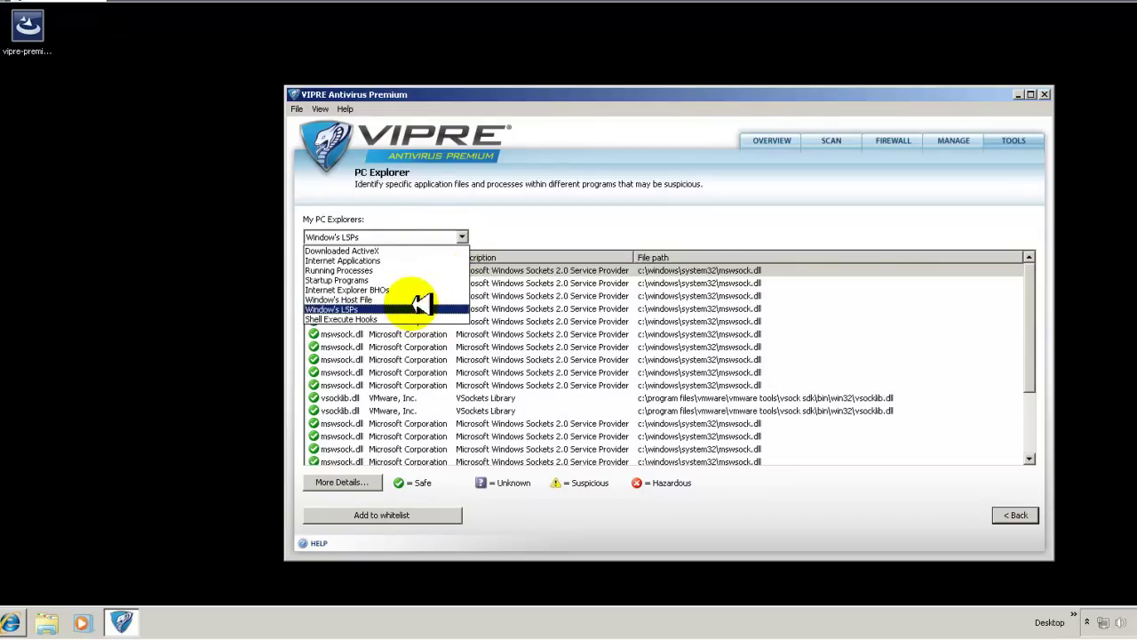
click(388, 318)
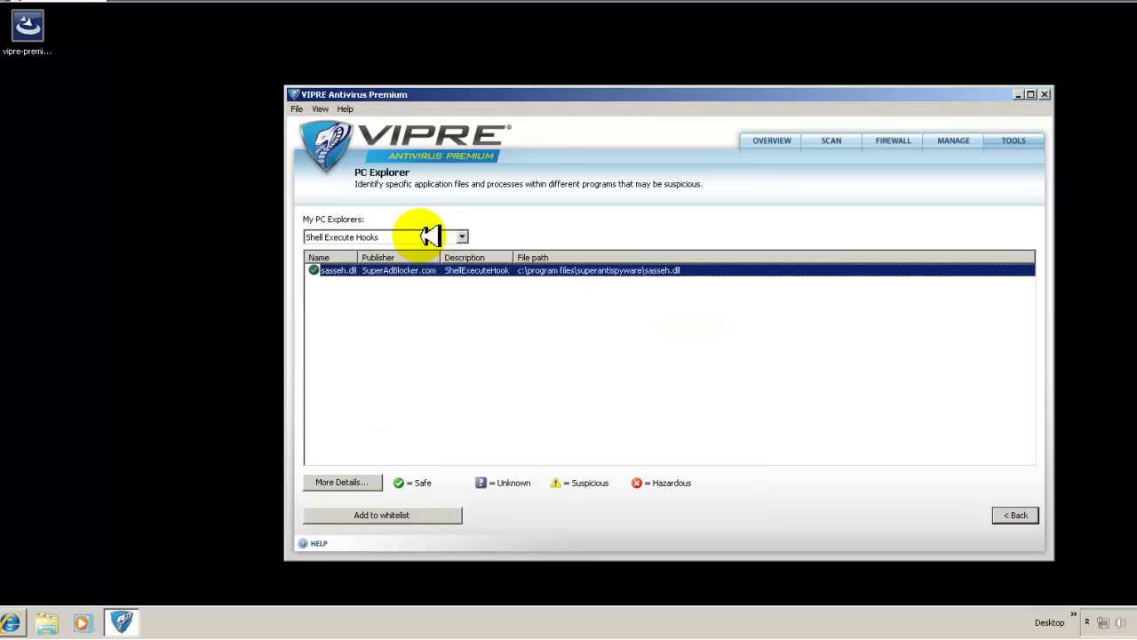
click(444, 290)
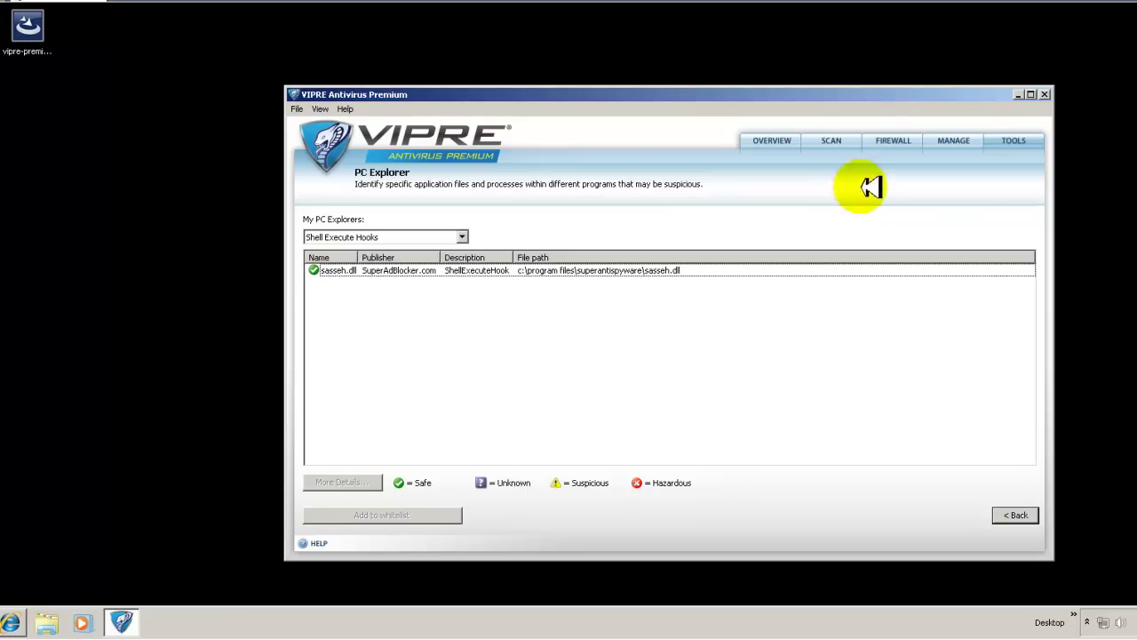
Visit the Scan, Firewall, Manage and Tools pages in turn, ending back on Overview
click(771, 143)
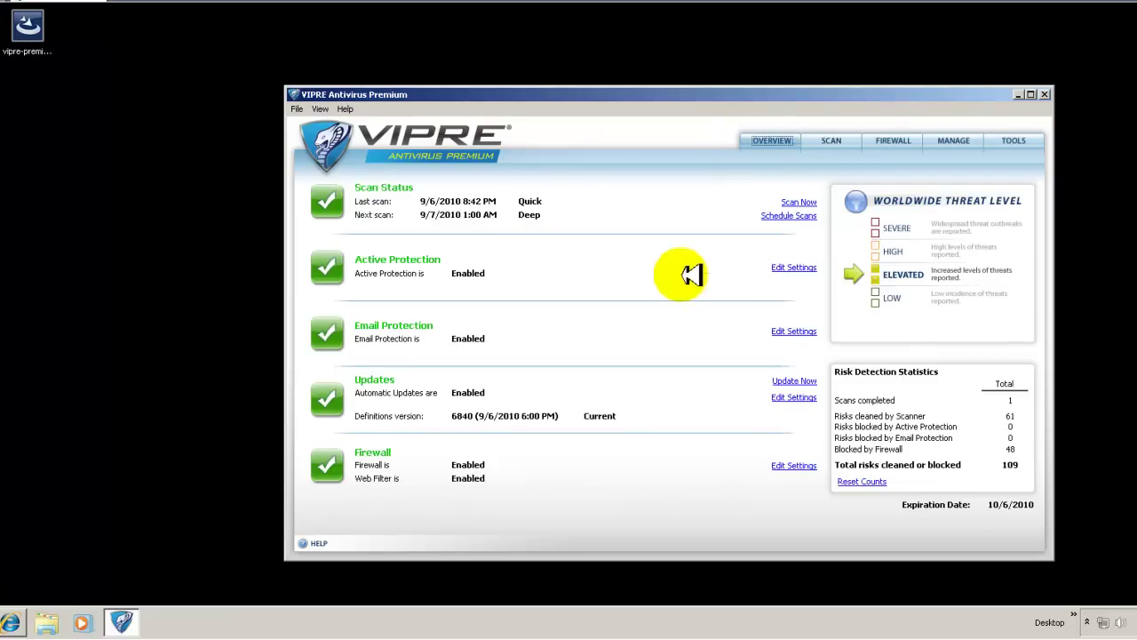
drag(752, 102, 631, 110)
click(708, 149)
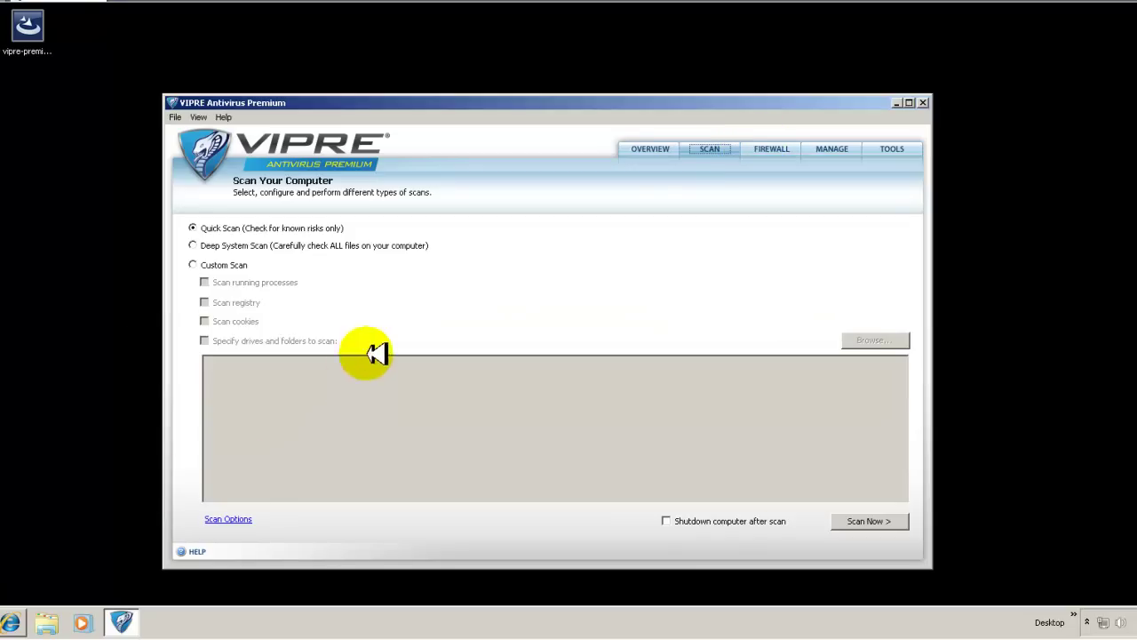
click(766, 149)
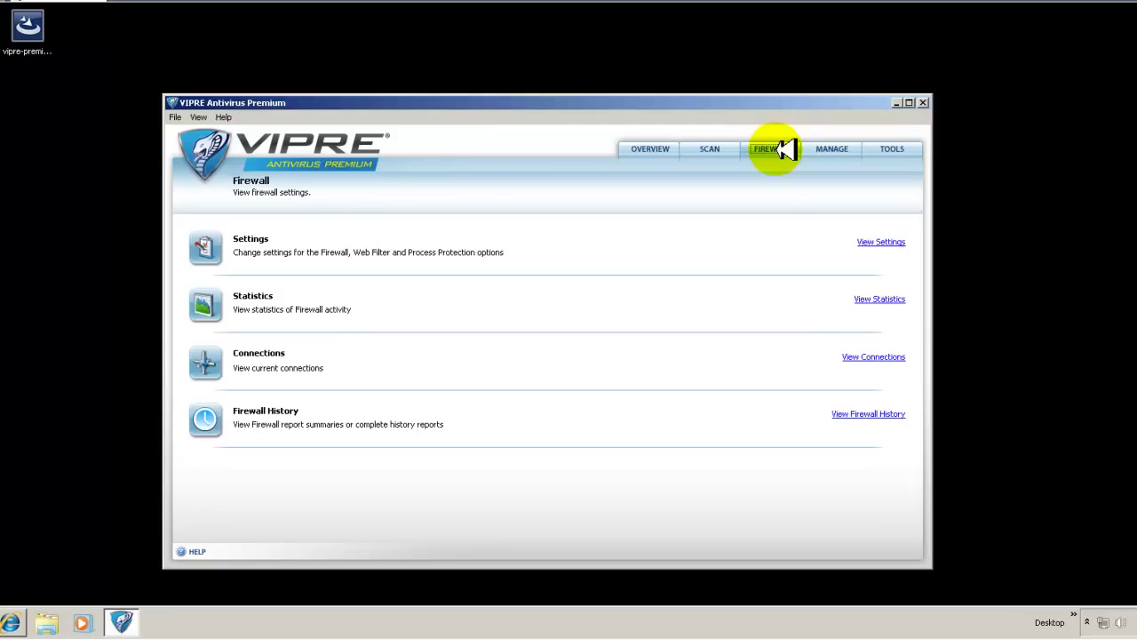
click(825, 148)
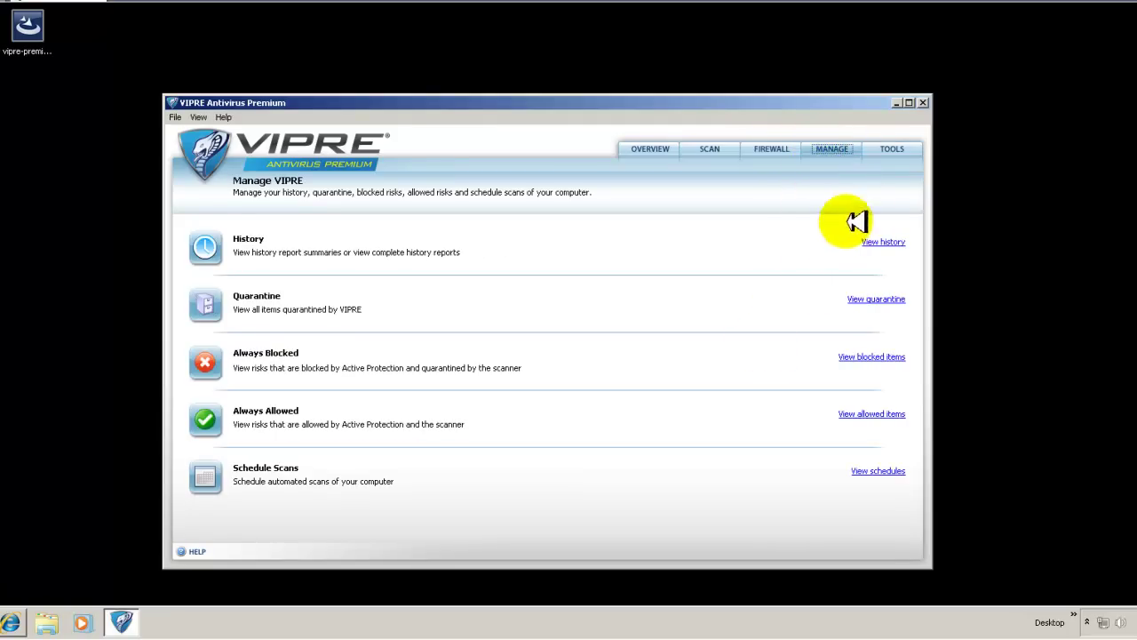
click(892, 148)
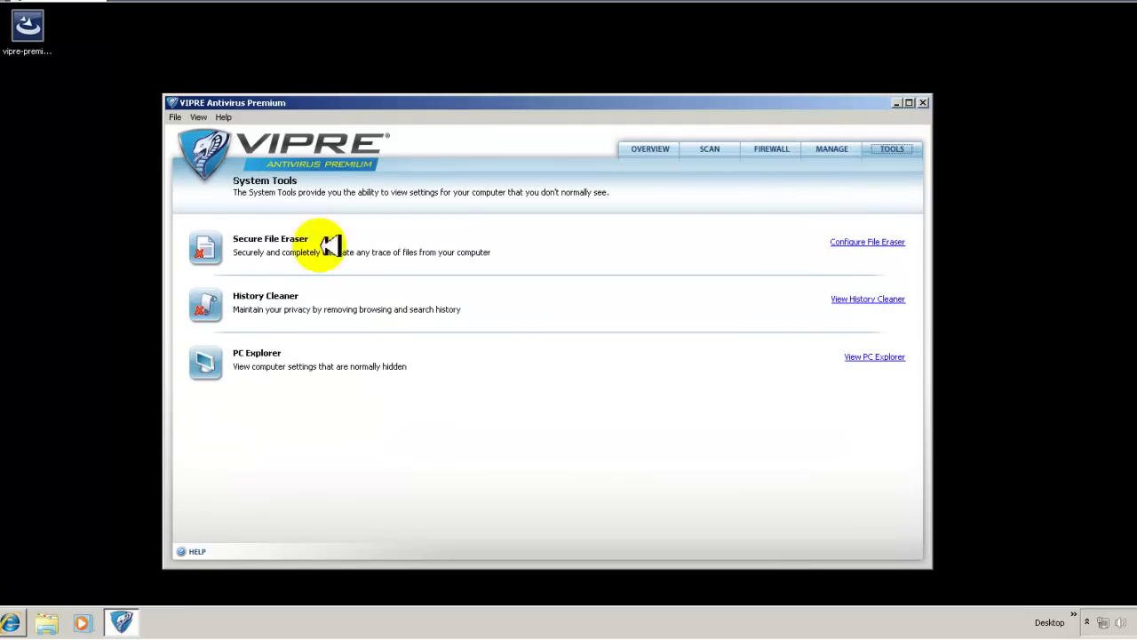
click(628, 149)
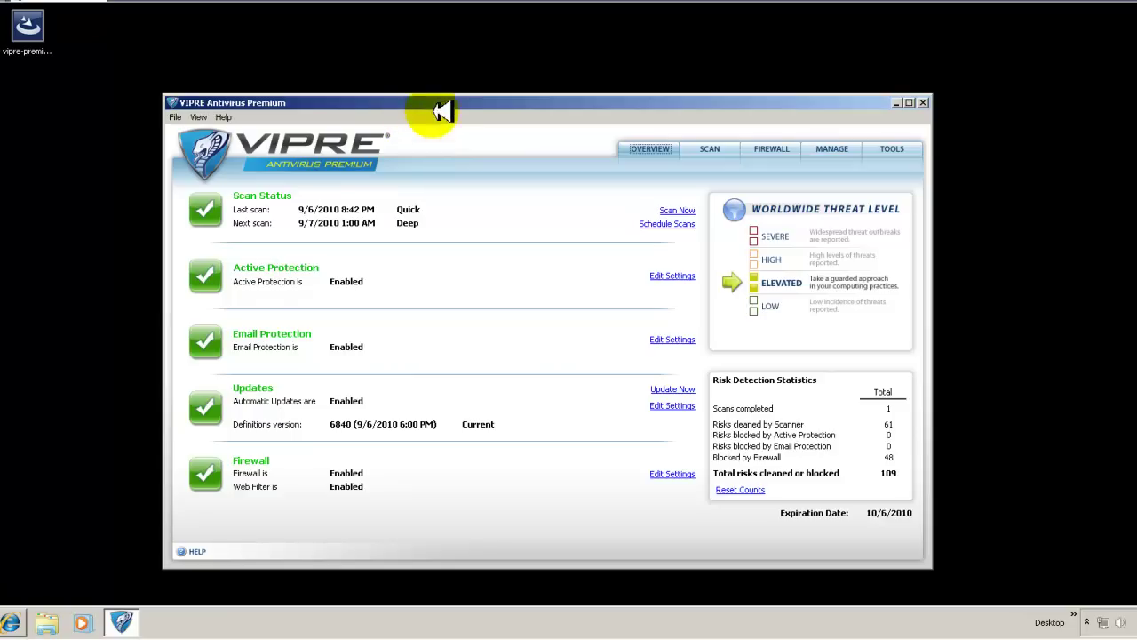
drag(471, 103, 538, 85)
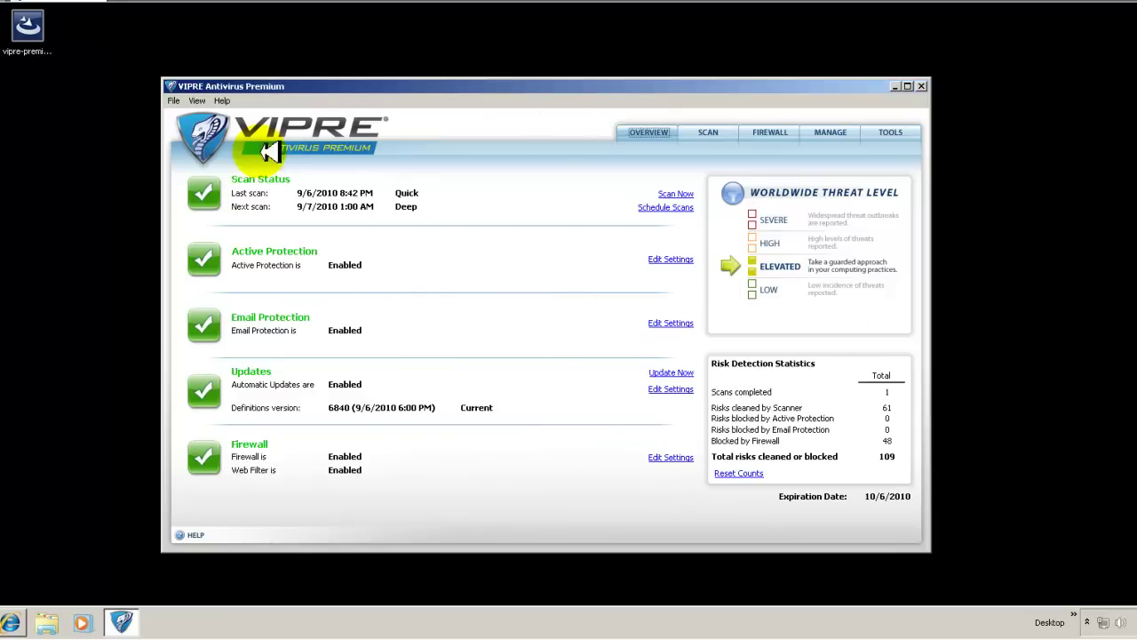
mouse_move(400, 88)
mouse_down()
mouse_move(419, 68)
mouse_move(431, 72)
mouse_move(402, 76)
mouse_up()
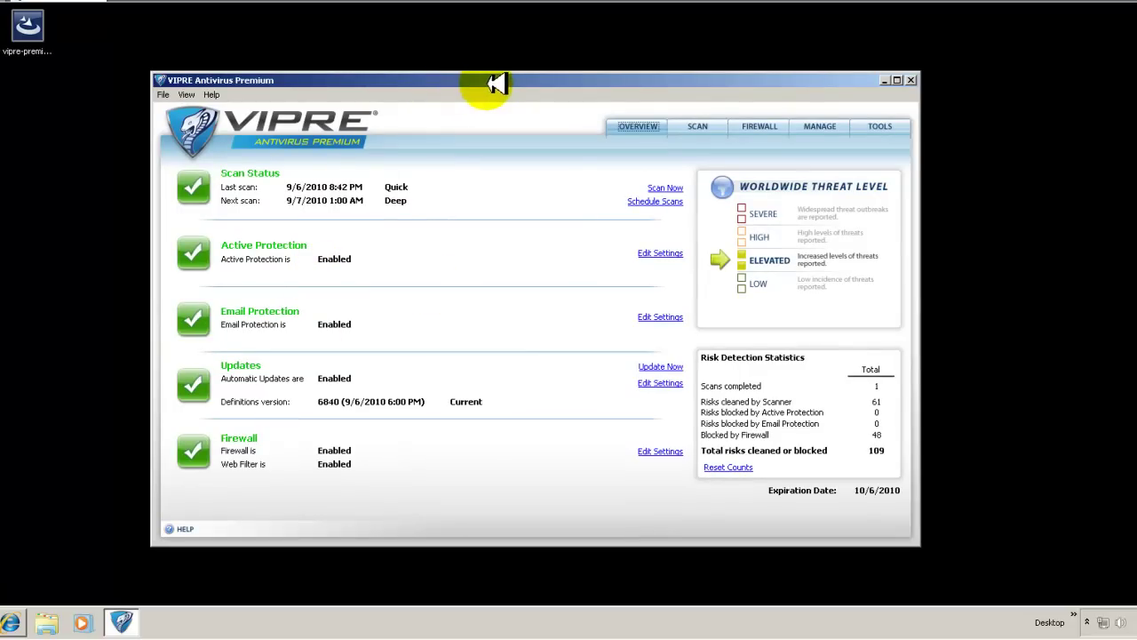
drag(515, 80, 491, 90)
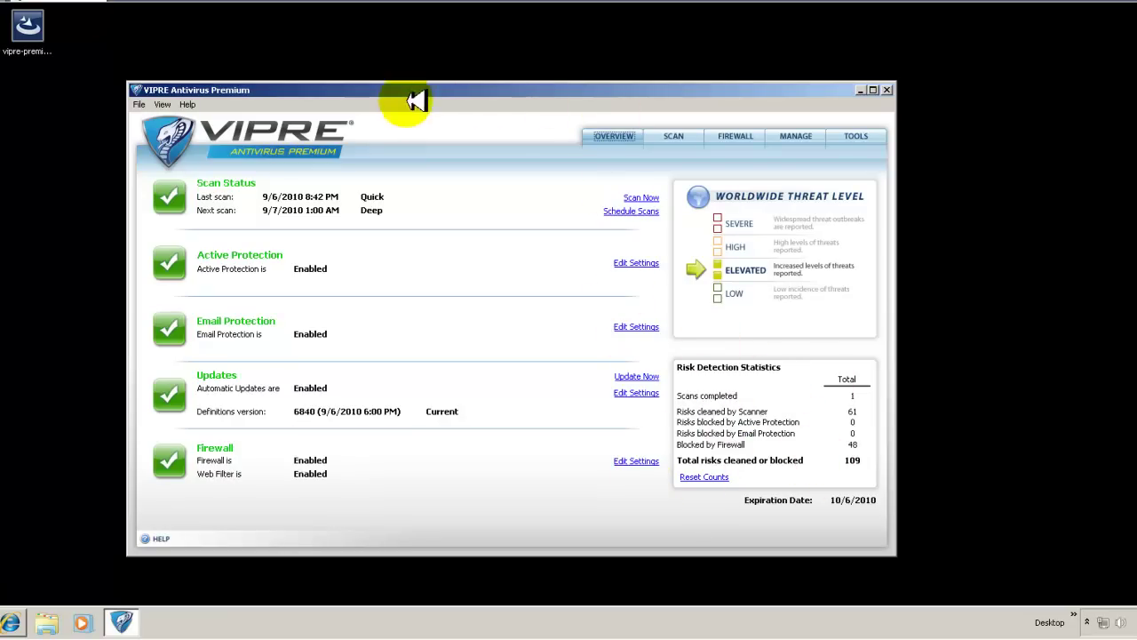
drag(519, 85, 551, 86)
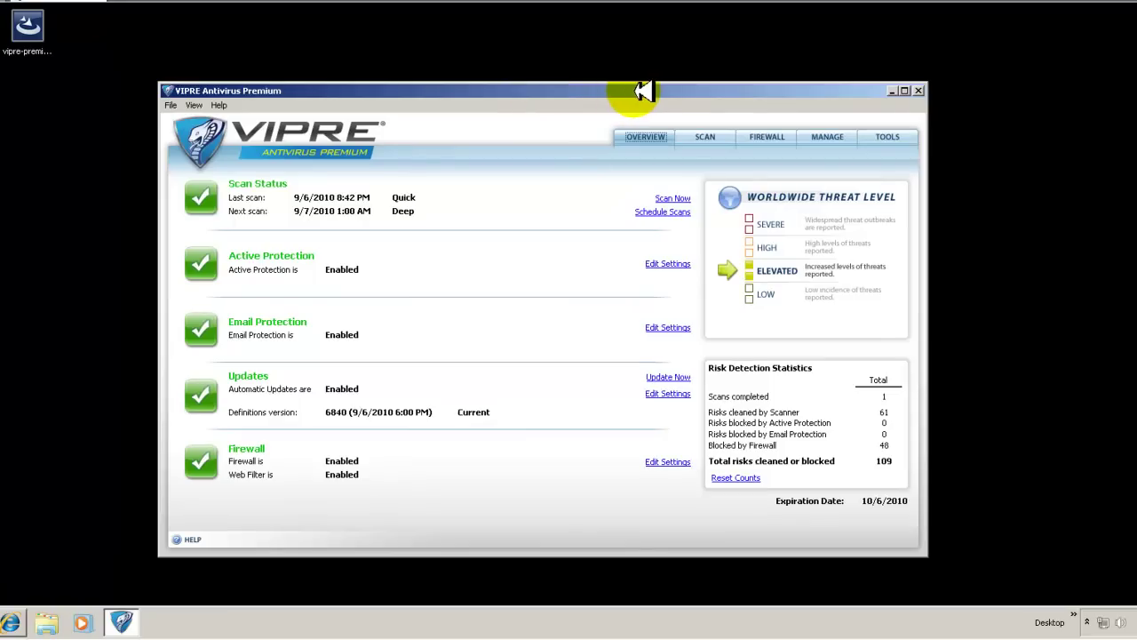